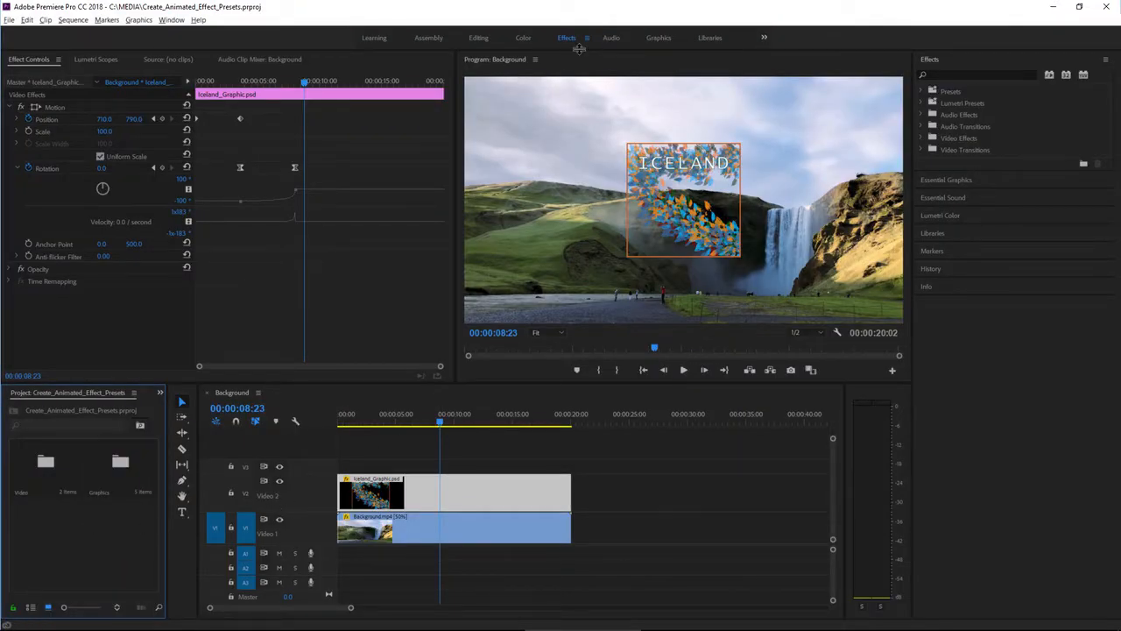
Reset the Effects workspace to its saved layout.
left_click(587, 40)
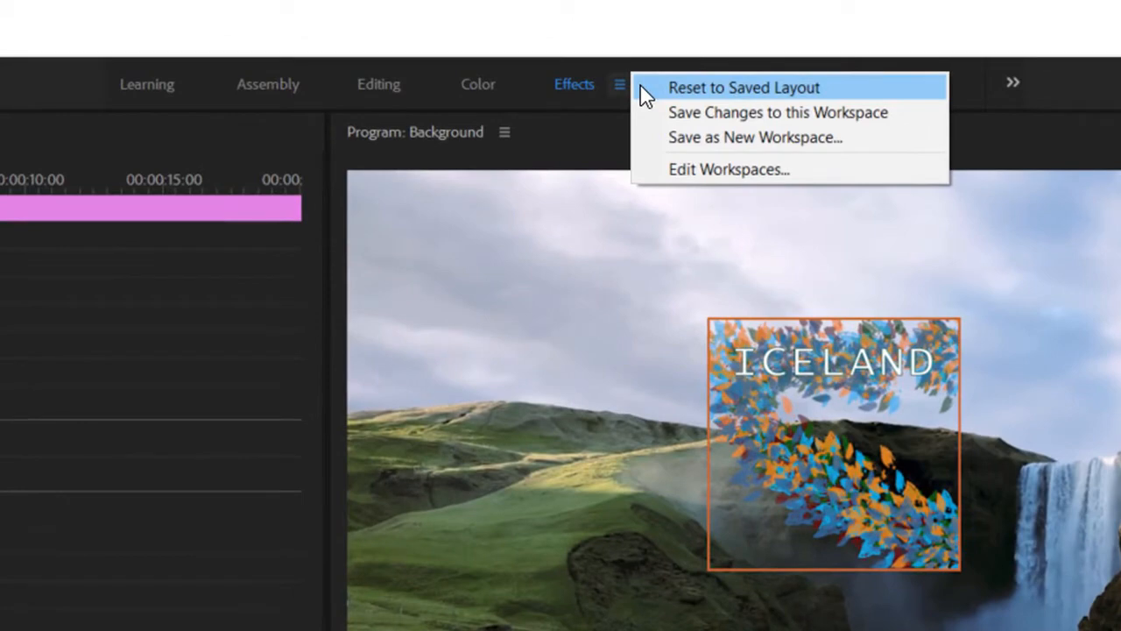
left_click(641, 85)
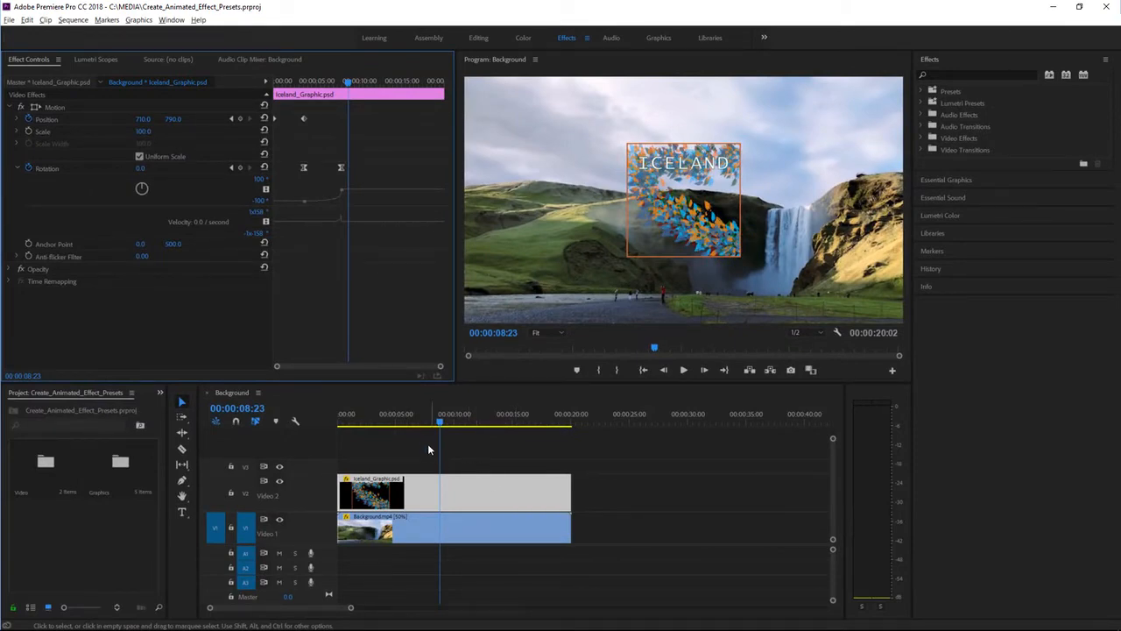
Play back the Iceland graphic's position and rotation animation from 00:00:02:29 until it comes to rest.
left_click_drag(389, 424, 372, 423)
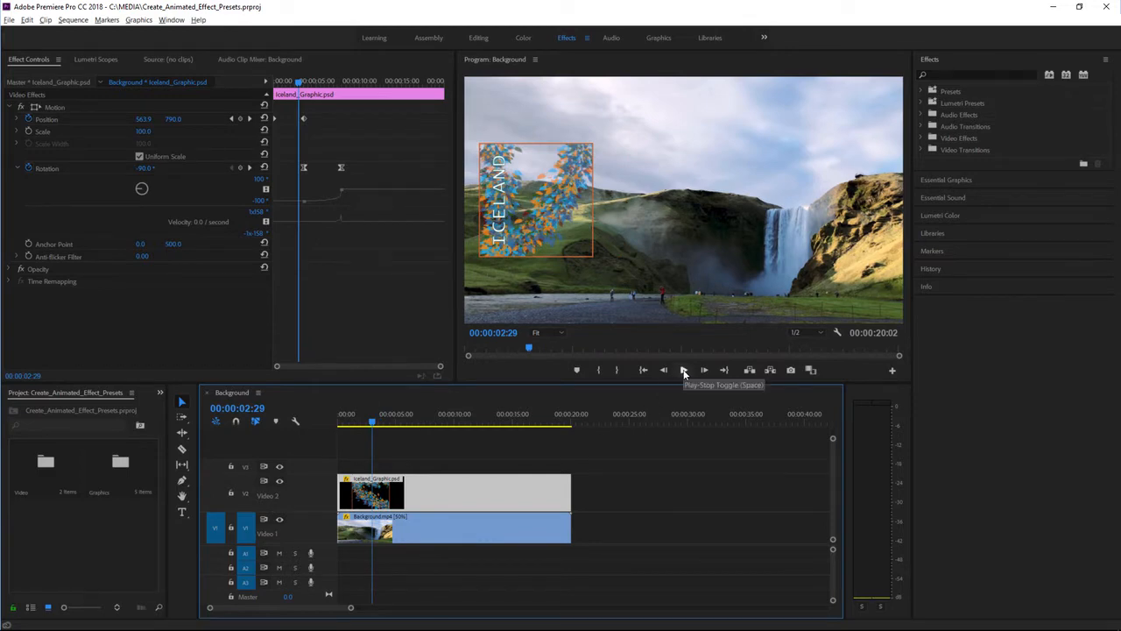
left_click(684, 370)
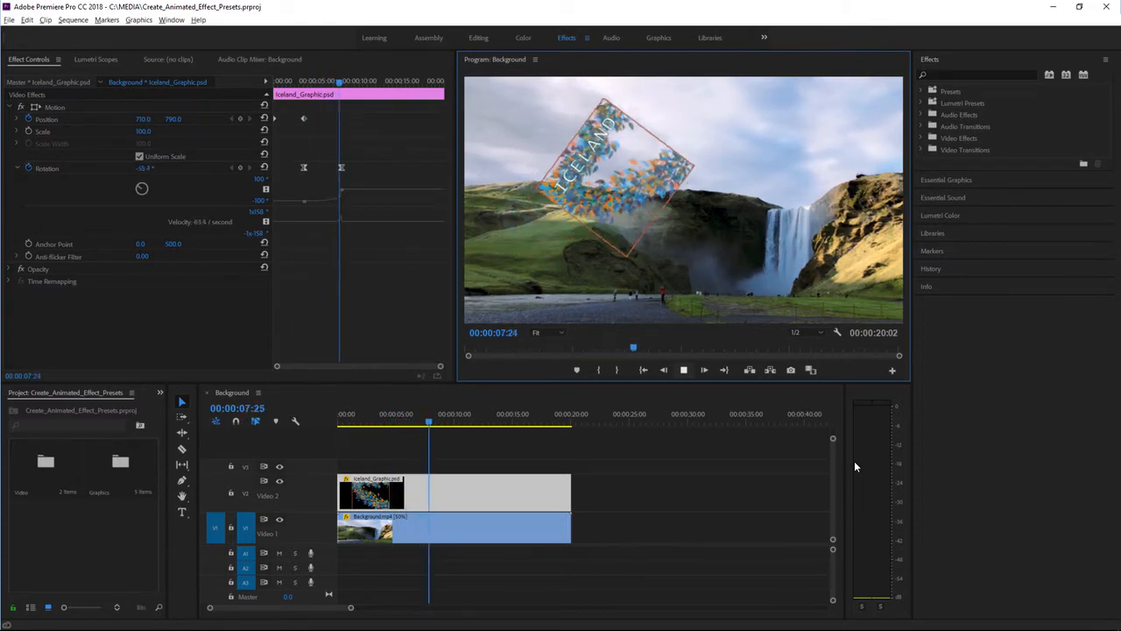
key("space")
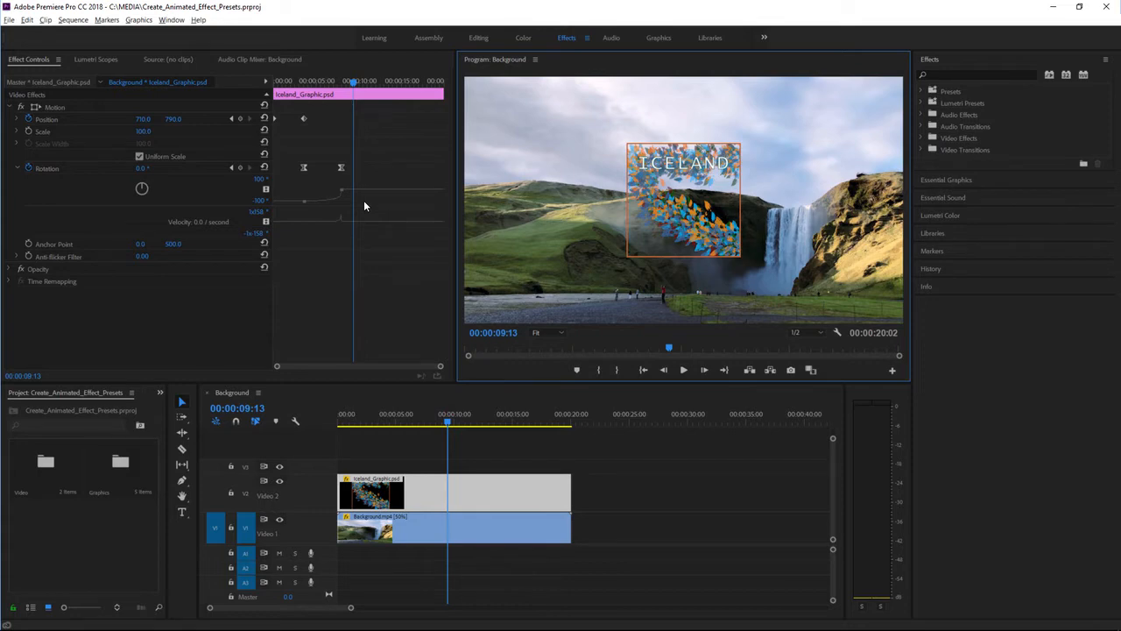
Open the Graphics bin and view Blue_Sky_Graphic.psd in the Source monitor.
left_click(120, 464)
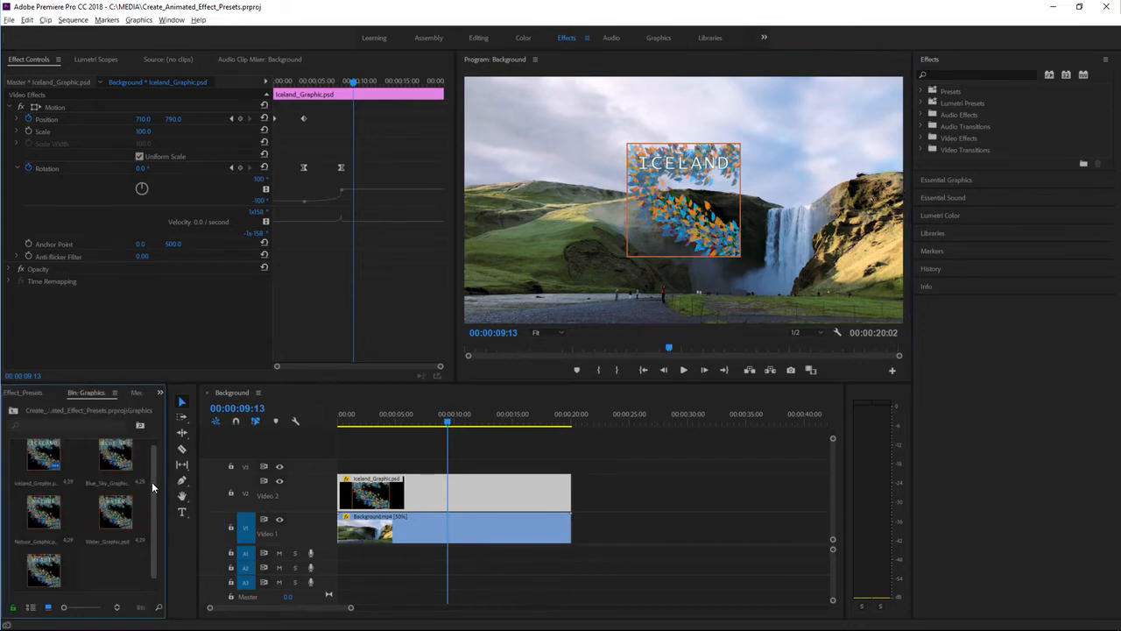
left_click_drag(154, 484, 154, 476)
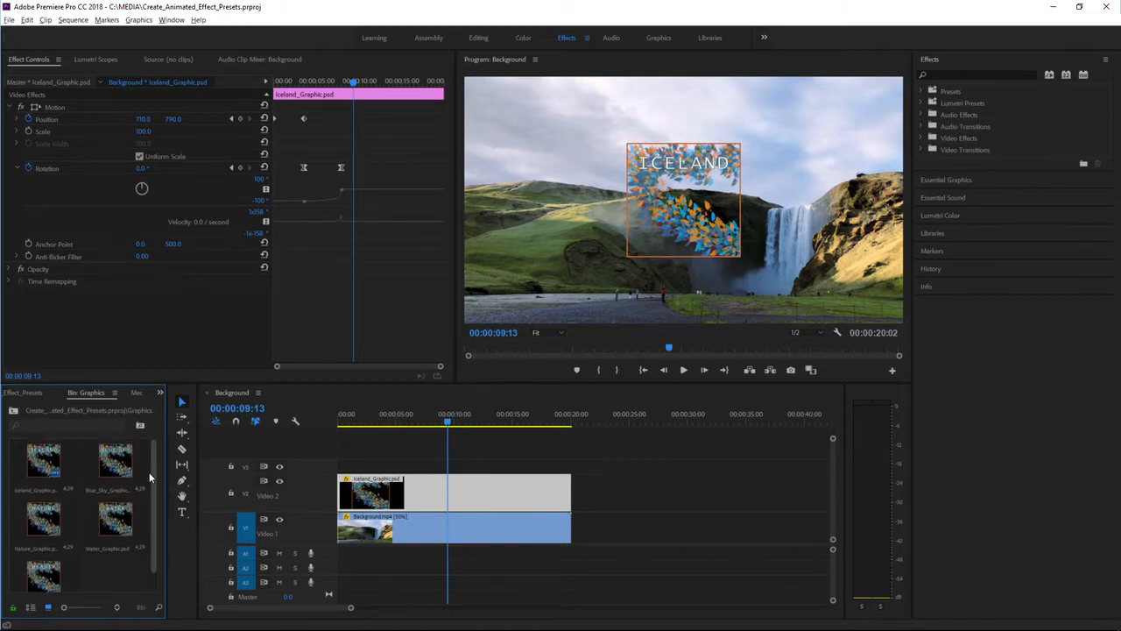
double_click(122, 472)
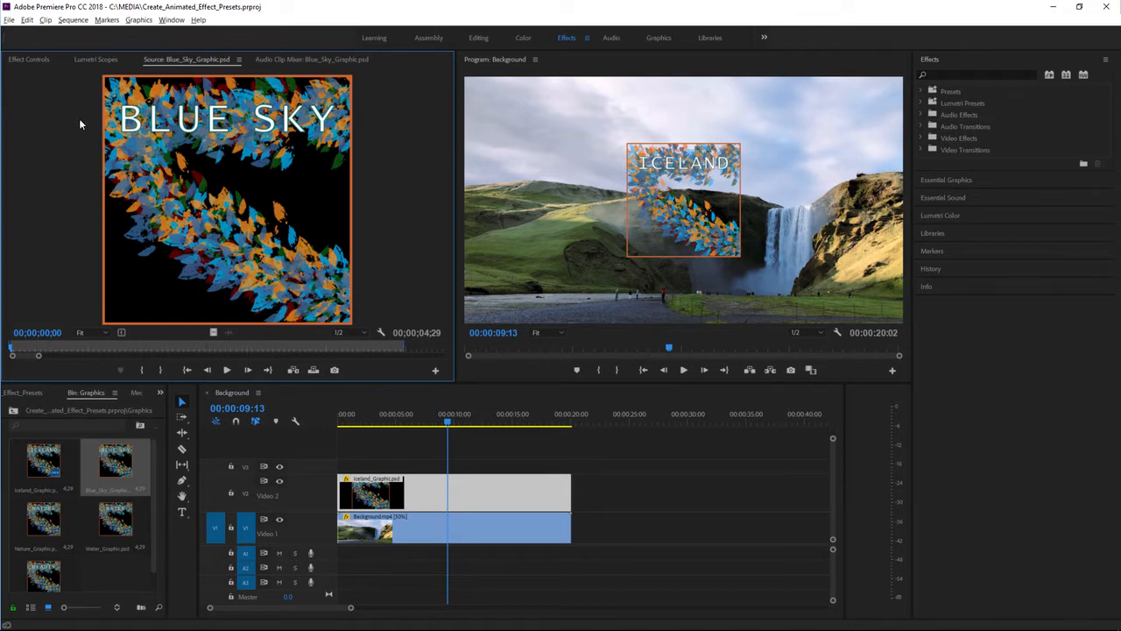
Save the Motion effect of the Iceland_Graphic.psd clip on Video 2 as a preset named "Fall onscreen Scale" with the Scale type.
left_click(31, 59)
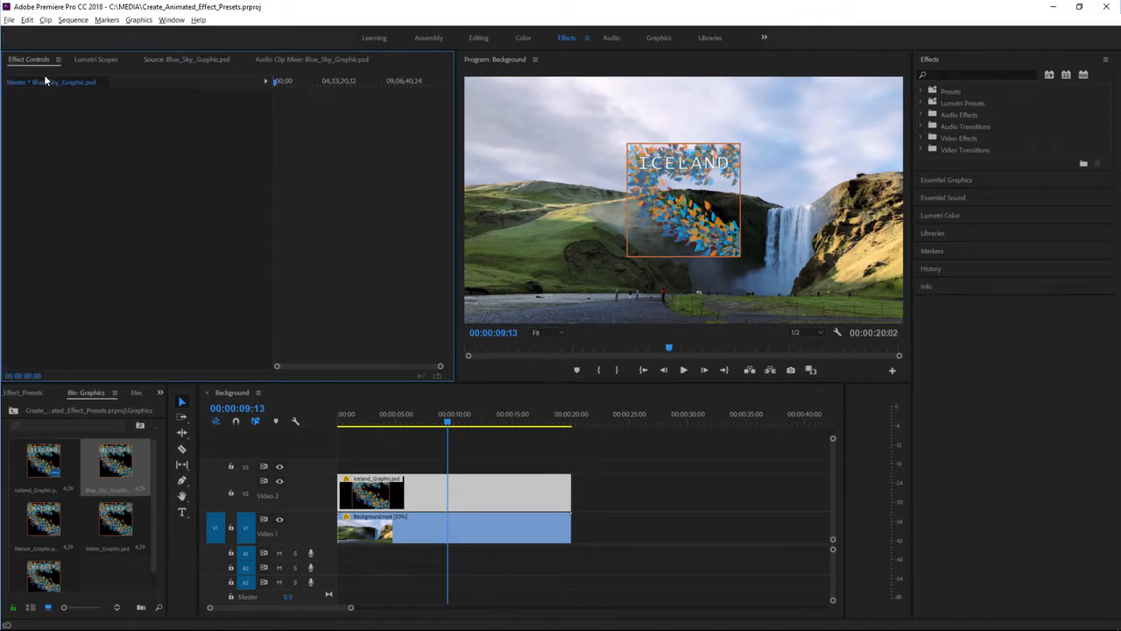
left_click(474, 500)
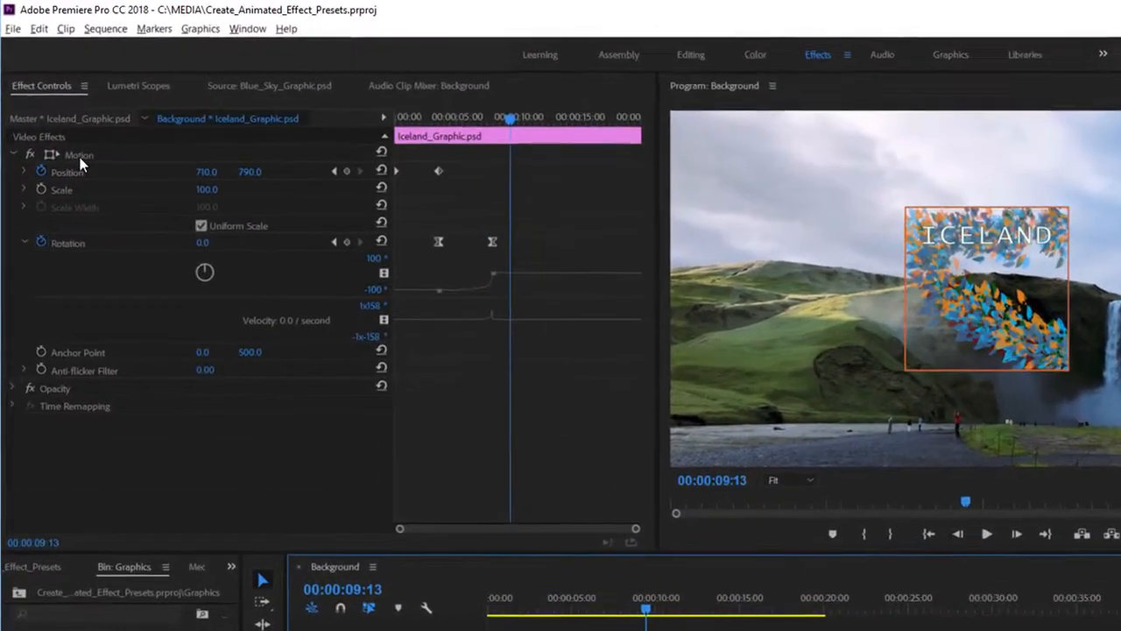
right_click(80, 163)
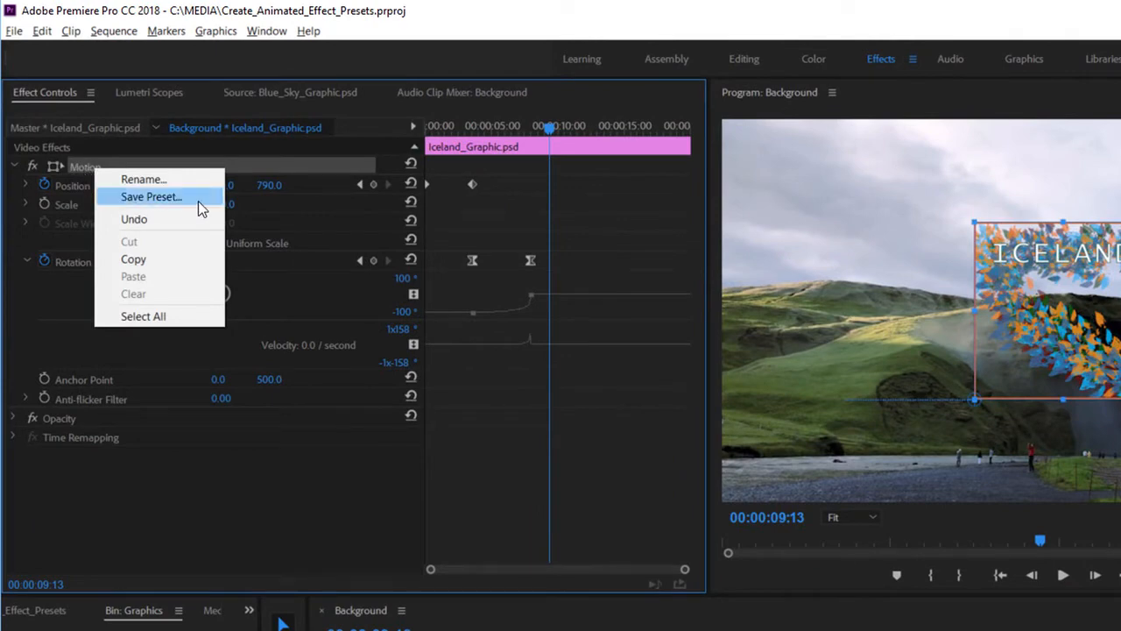
left_click(151, 196)
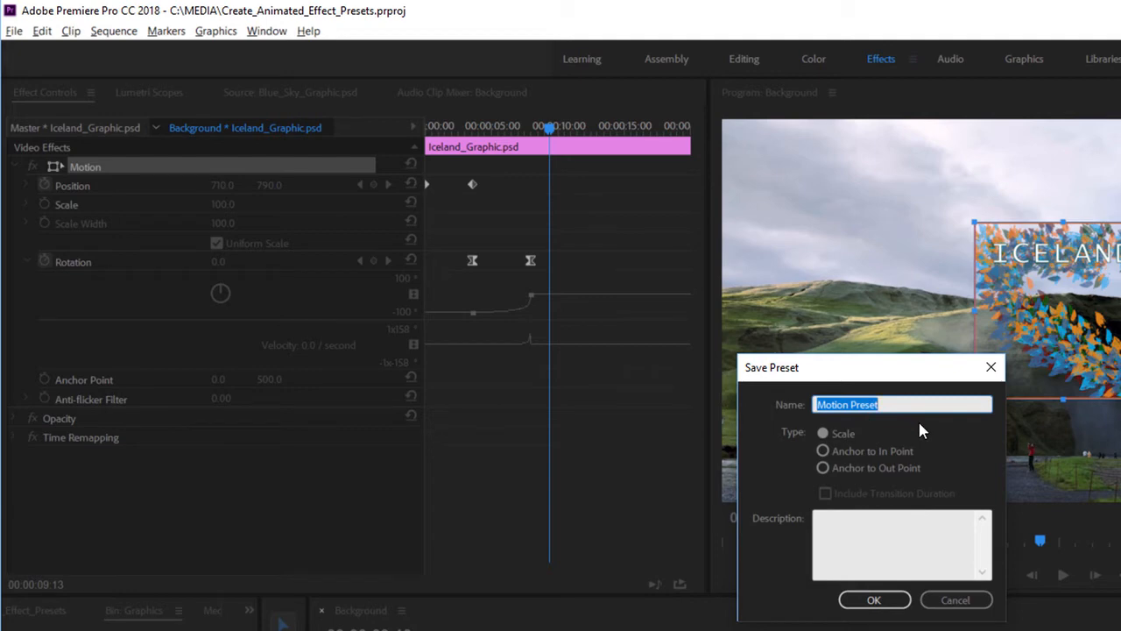
type("Fall onsc")
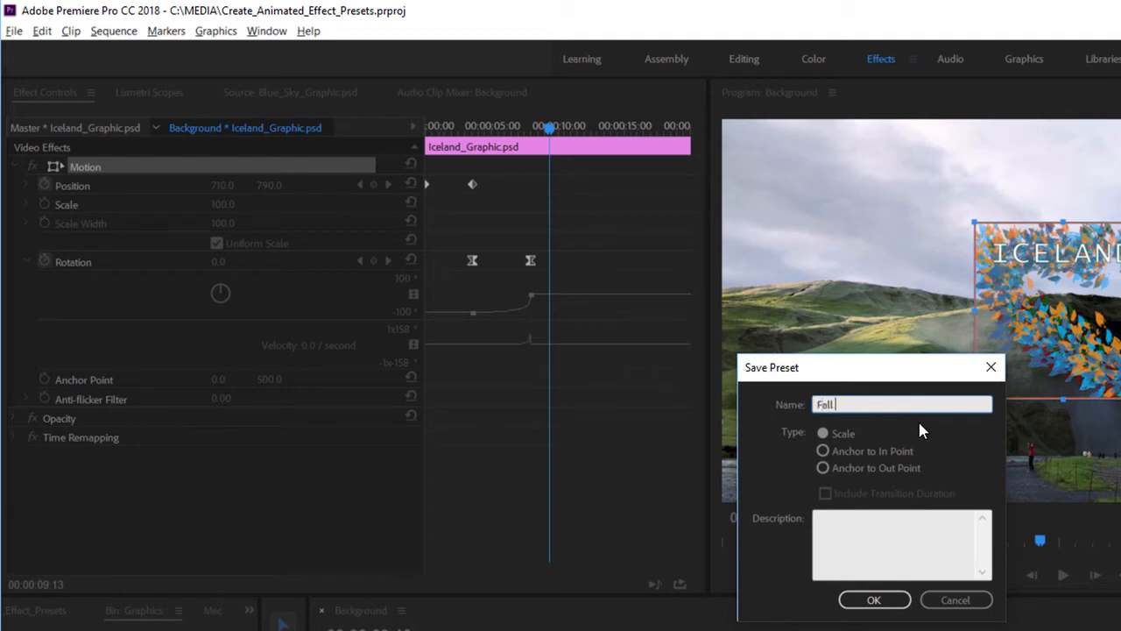
type("reen")
type("Scale")
left_click(872, 603)
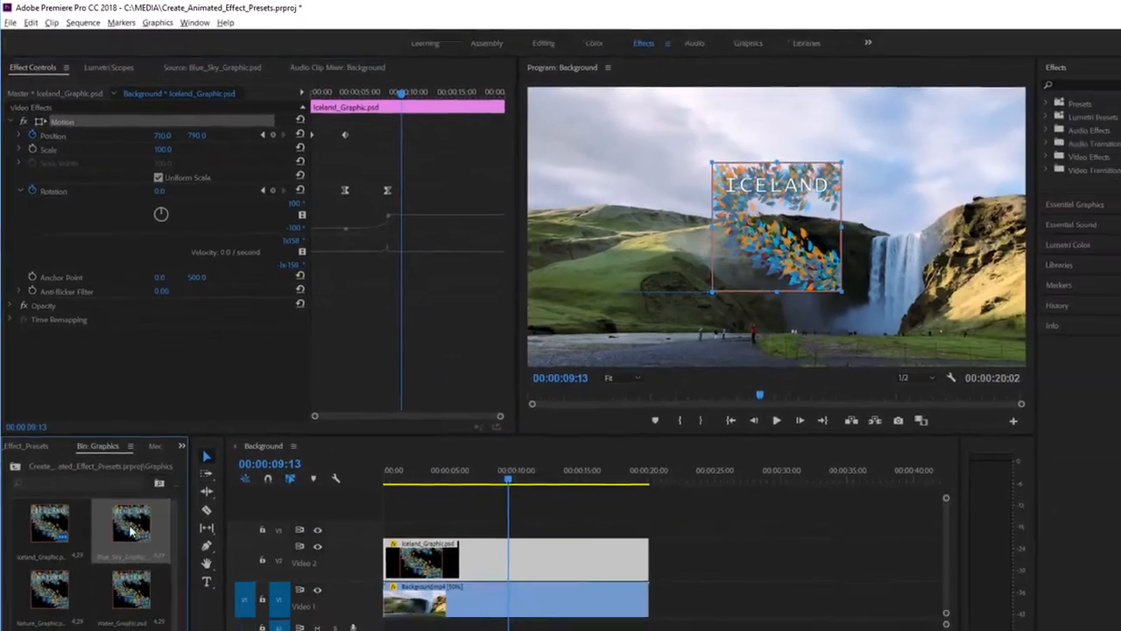
Place Blue_Sky_Graphic.psd on Video 2 after the Iceland graphic, starting at about 00:00:22:14, and select the new clip.
left_click_drag(130, 530, 678, 593)
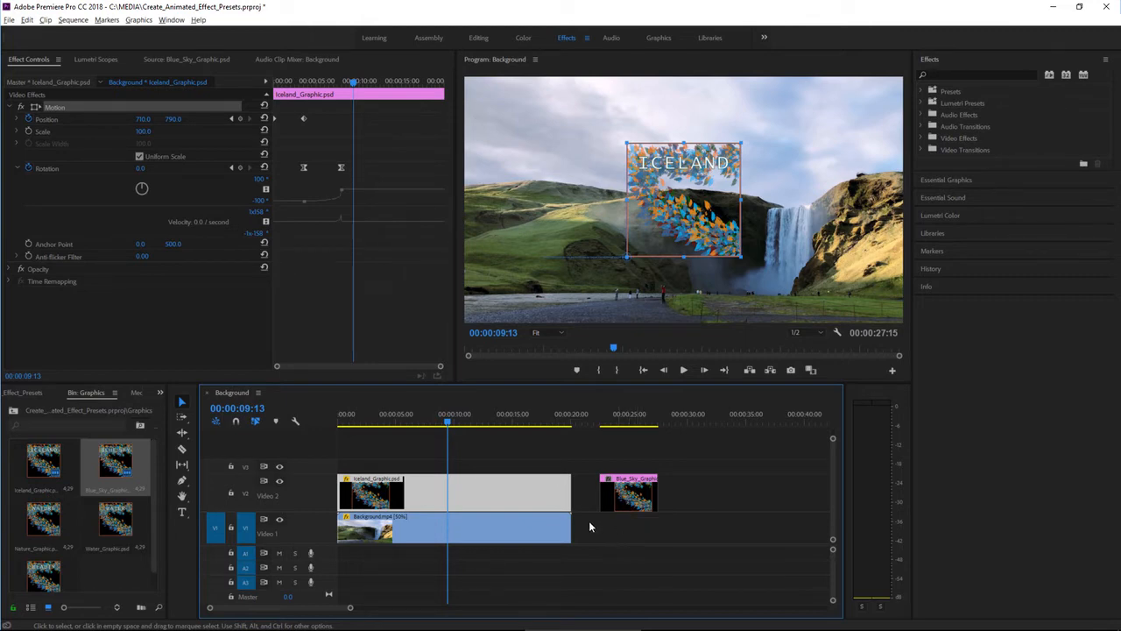
key("shift+1")
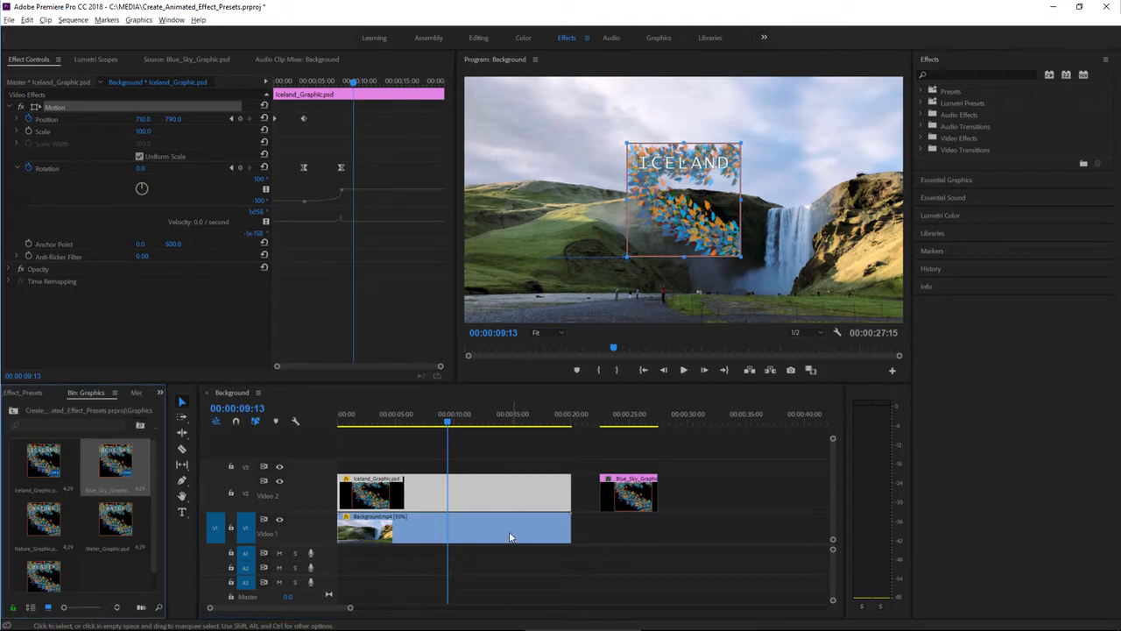
left_click(624, 499)
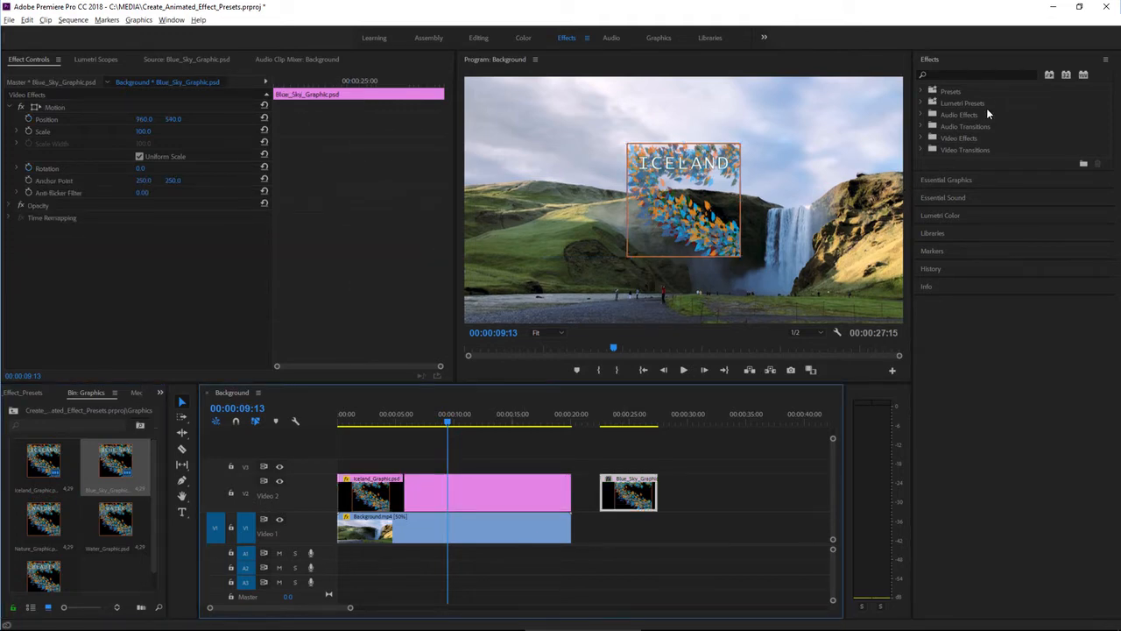
Rename the saved motion preset as "Fall Onscreen Scale" in its preset properties.
left_click(925, 91)
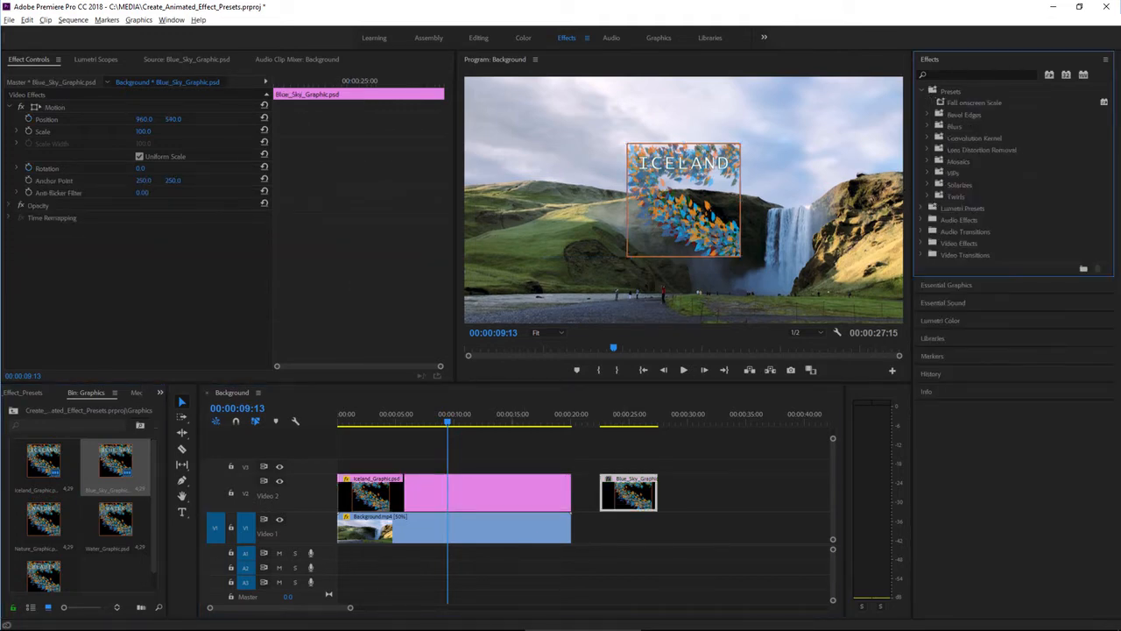
left_click(946, 104)
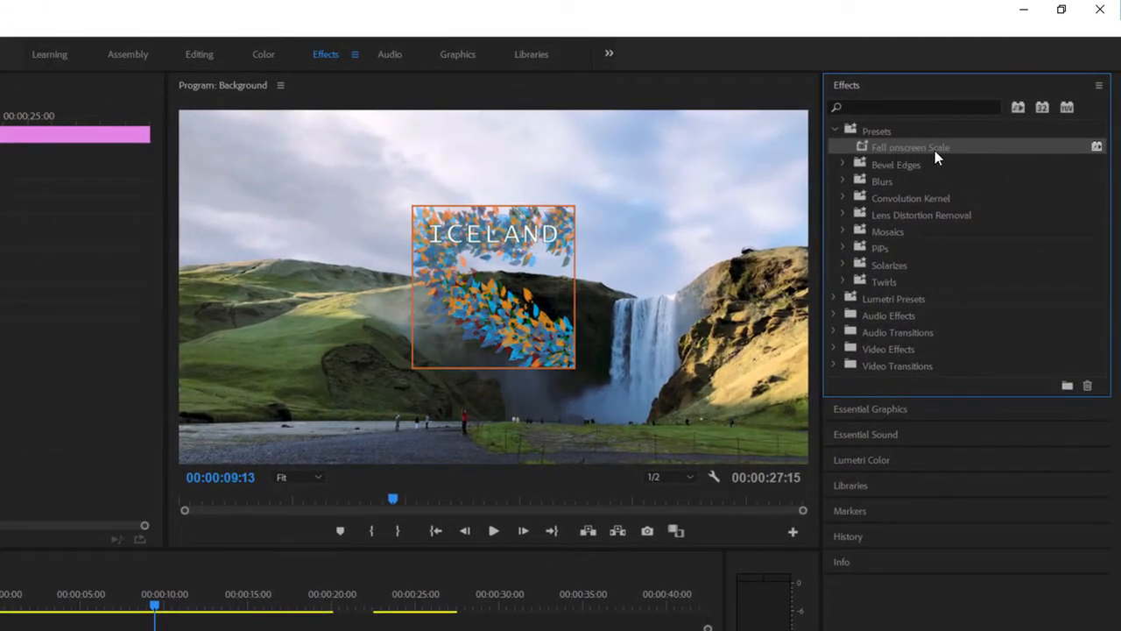
right_click(862, 145)
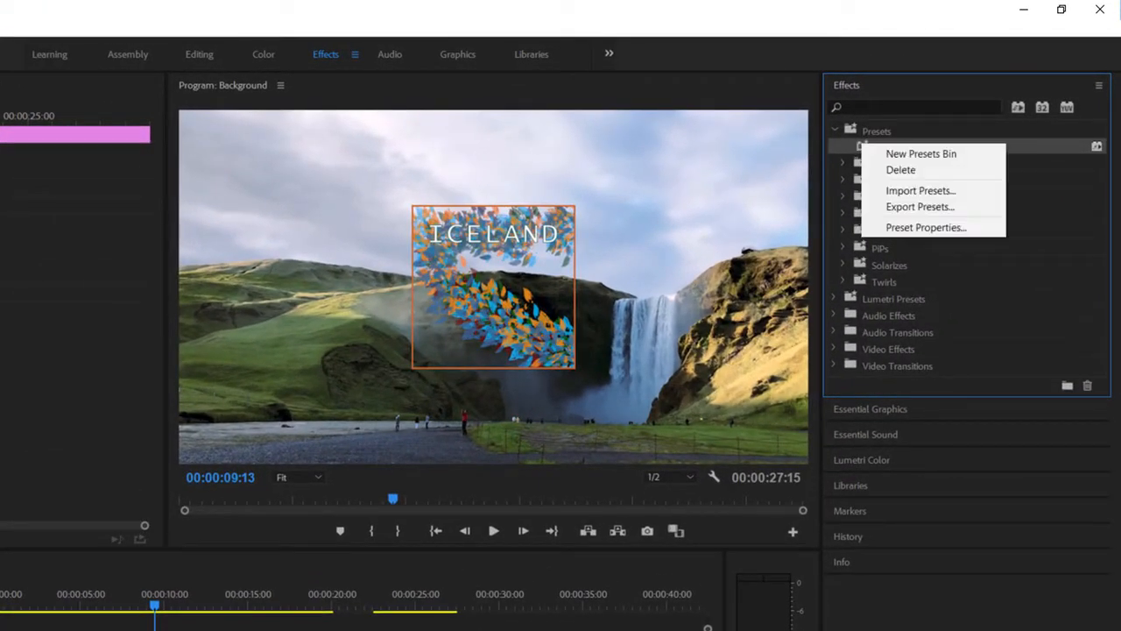
left_click(915, 228)
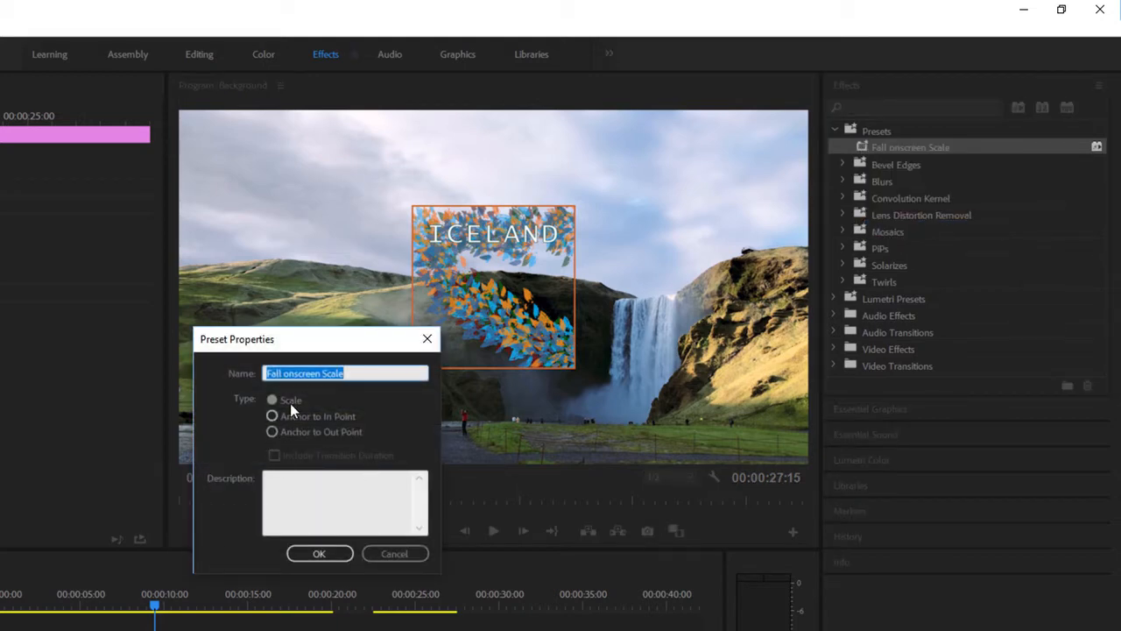
left_click_drag(283, 374, 290, 373)
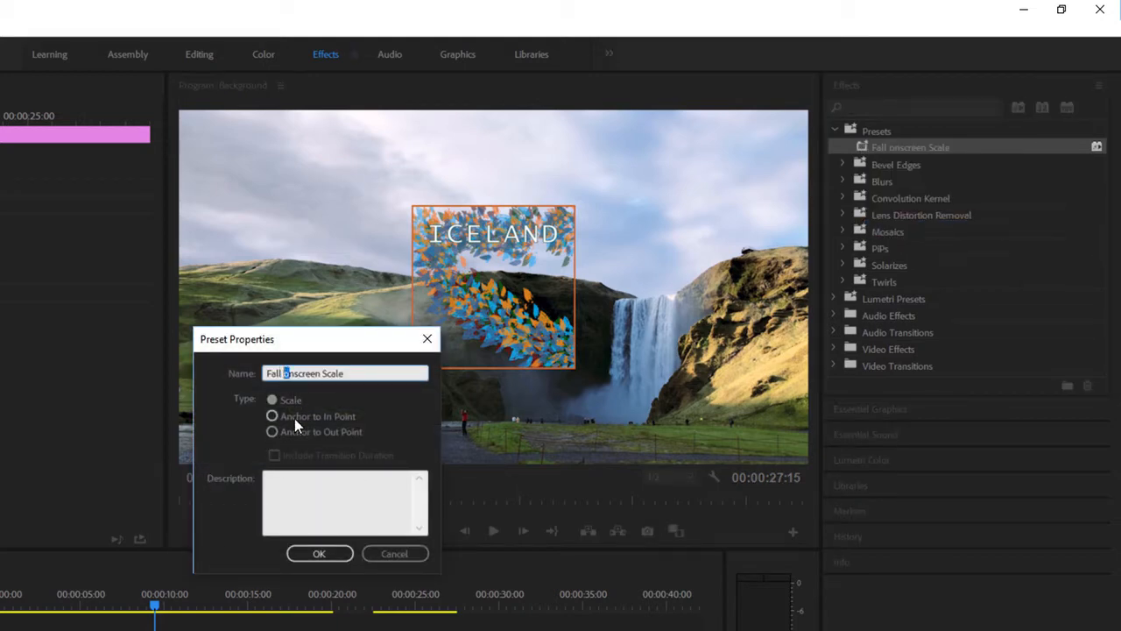
type("O")
left_click(317, 554)
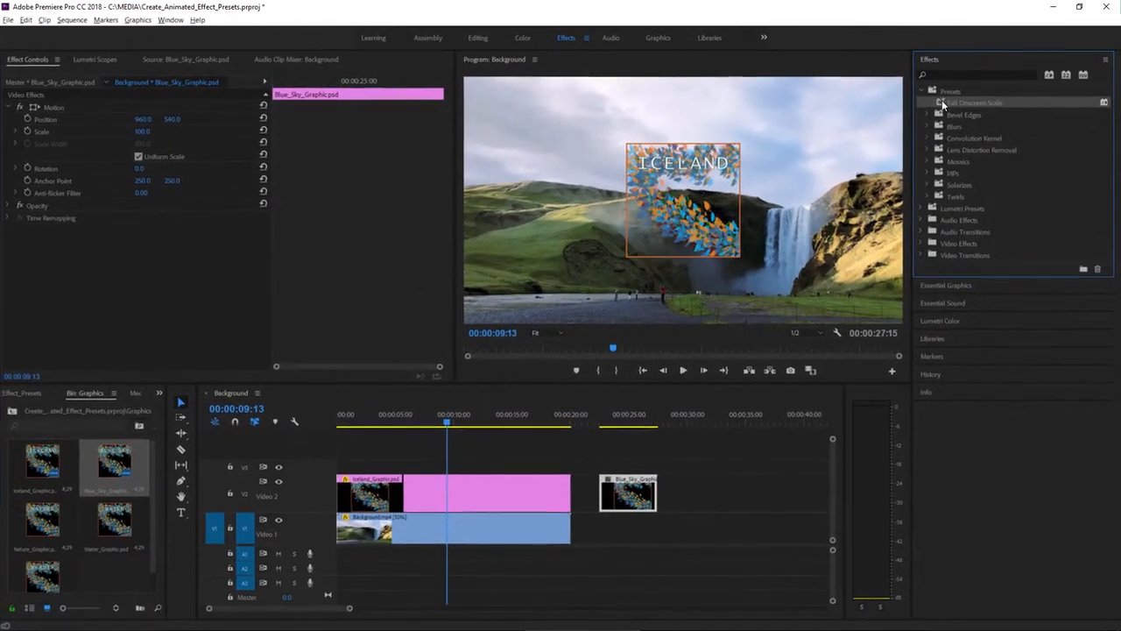
Apply the Fall Onscreen Scale preset to the Blue_Sky_Graphic.psd clip and play it back from its start.
left_click_drag(941, 99, 631, 497)
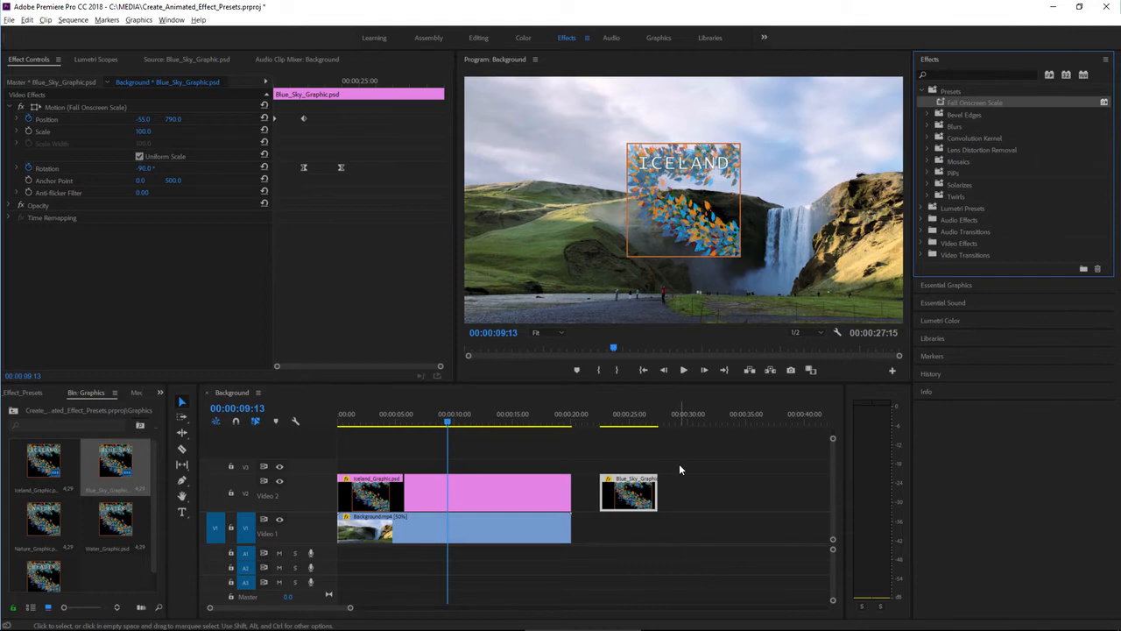
left_click(600, 421)
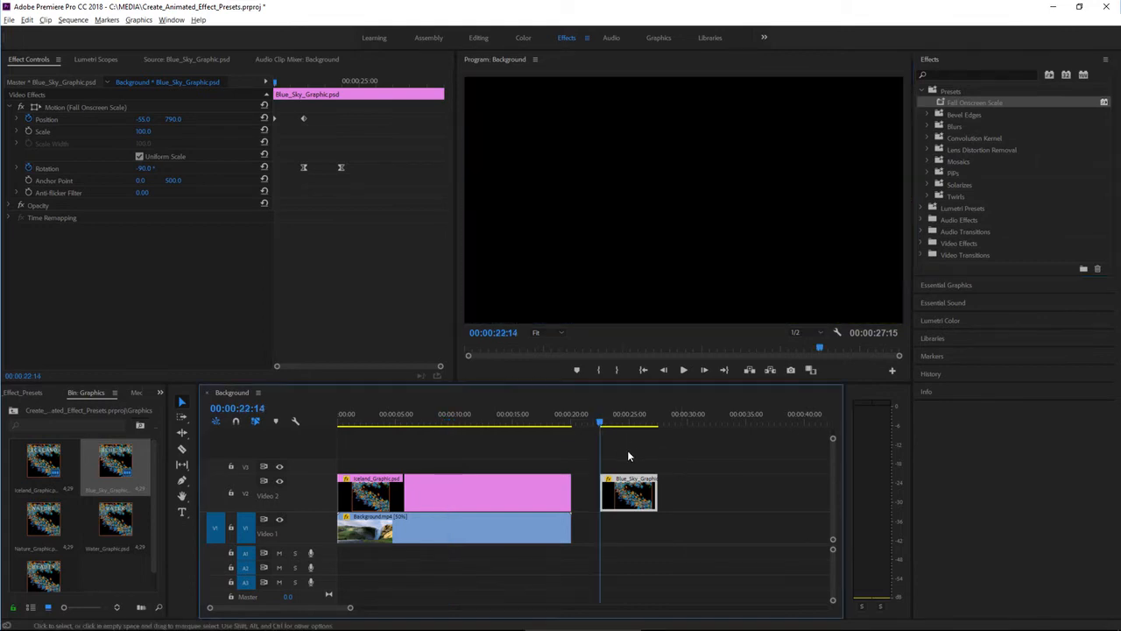
left_click(684, 369)
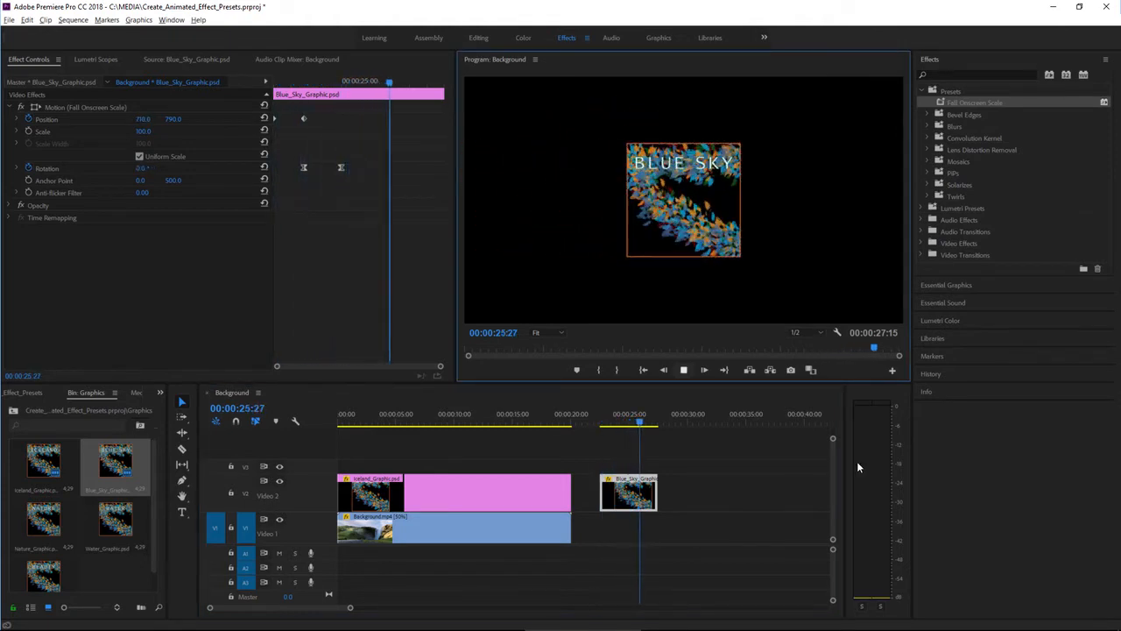
key("space")
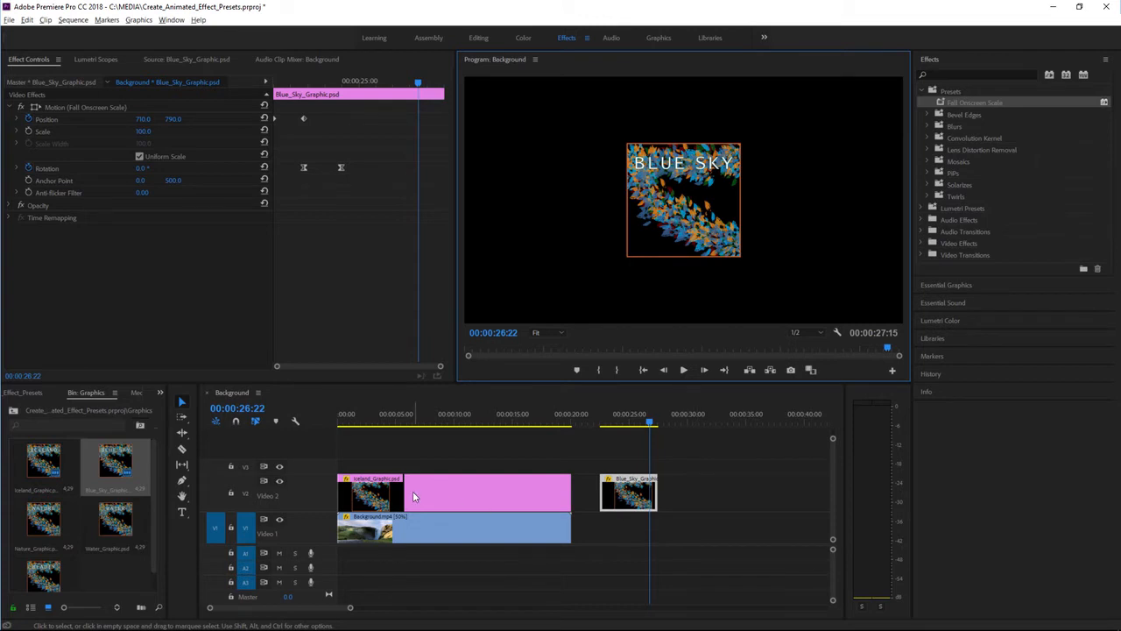
Move the Iceland clip to about 31 seconds on Video 2, and move the Blue Sky clip to the sequence start, checking it at 00:00:01:24.
left_click_drag(445, 501, 778, 501)
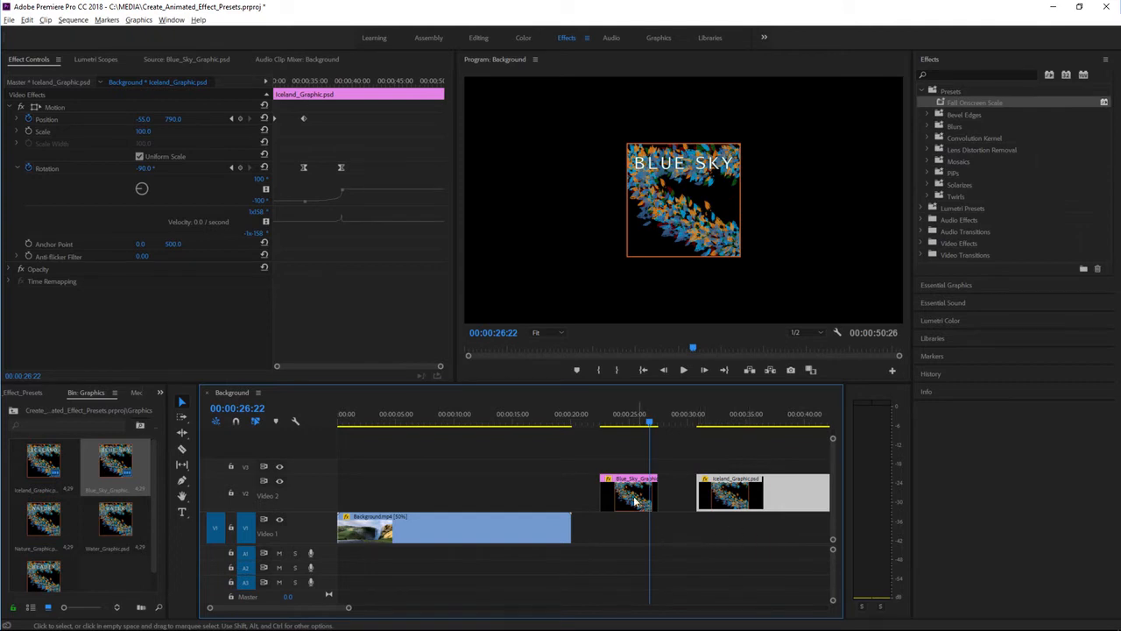
left_click_drag(637, 501, 379, 499)
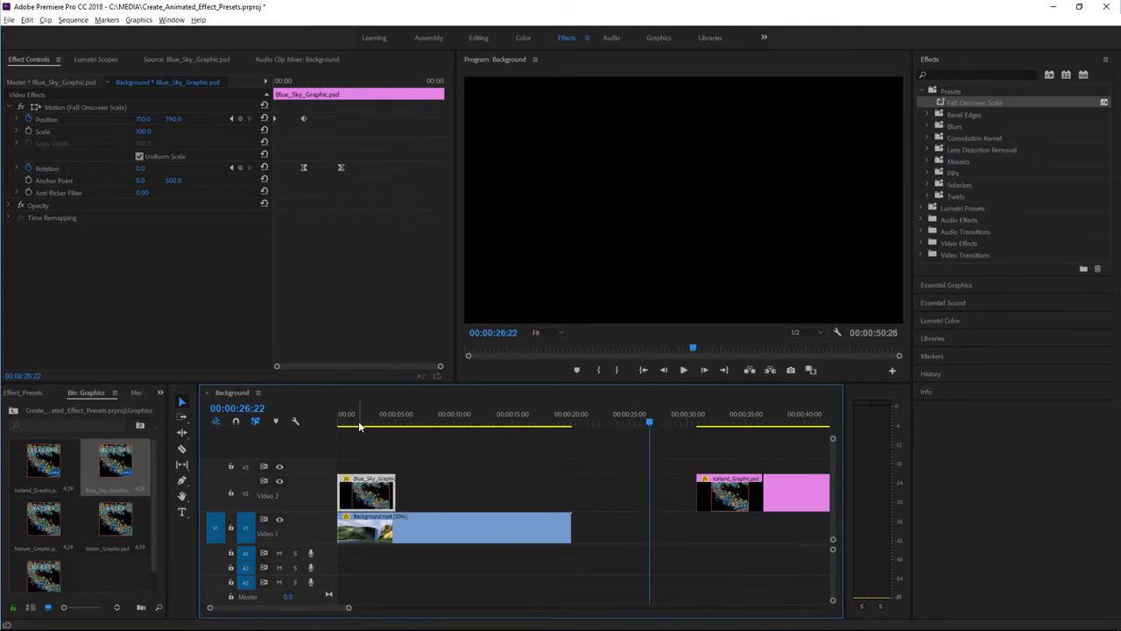
left_click(357, 420)
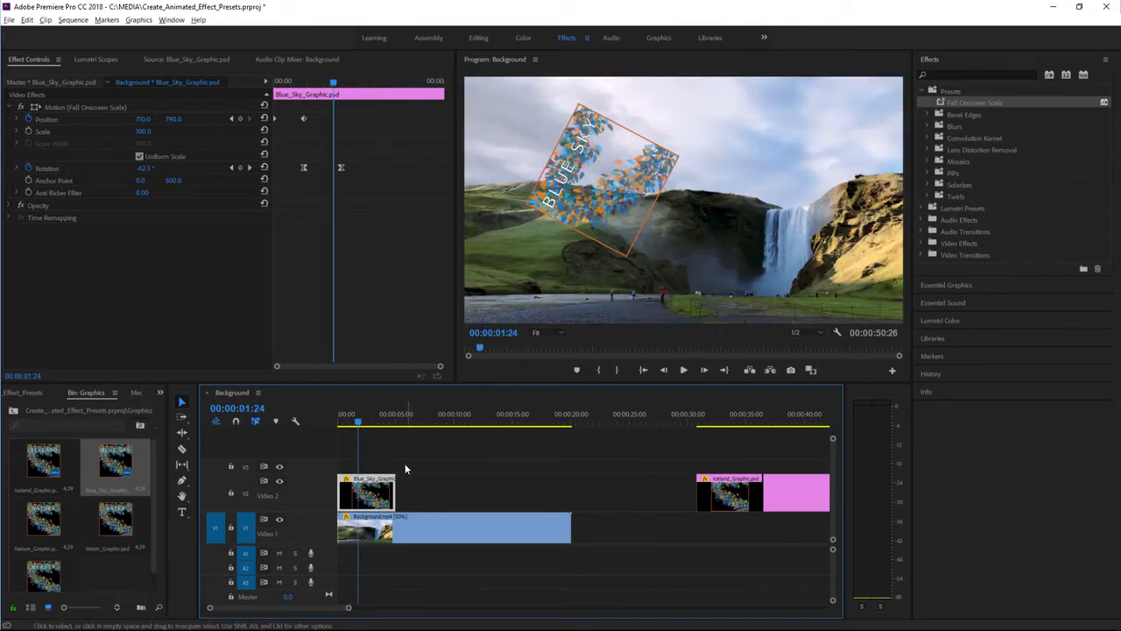
Add the Nature, Water and Beauty graphics from the bin to Video 2, directly after the Blue Sky clip.
left_click(50, 522)
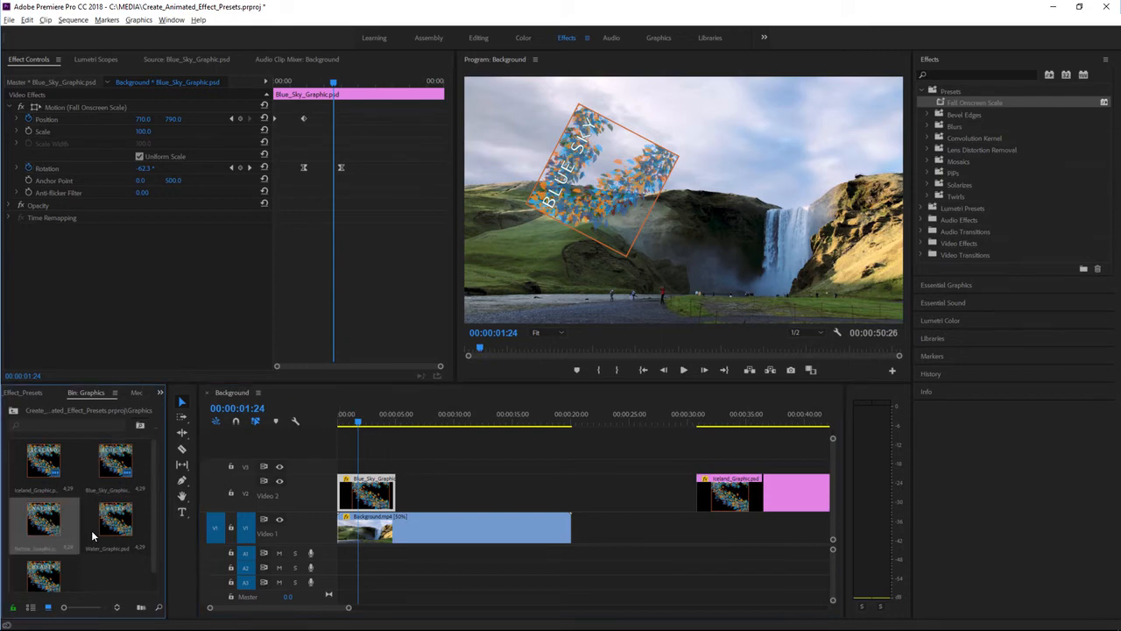
left_click(46, 580, "ctrl")
left_click_drag(38, 527, 454, 494)
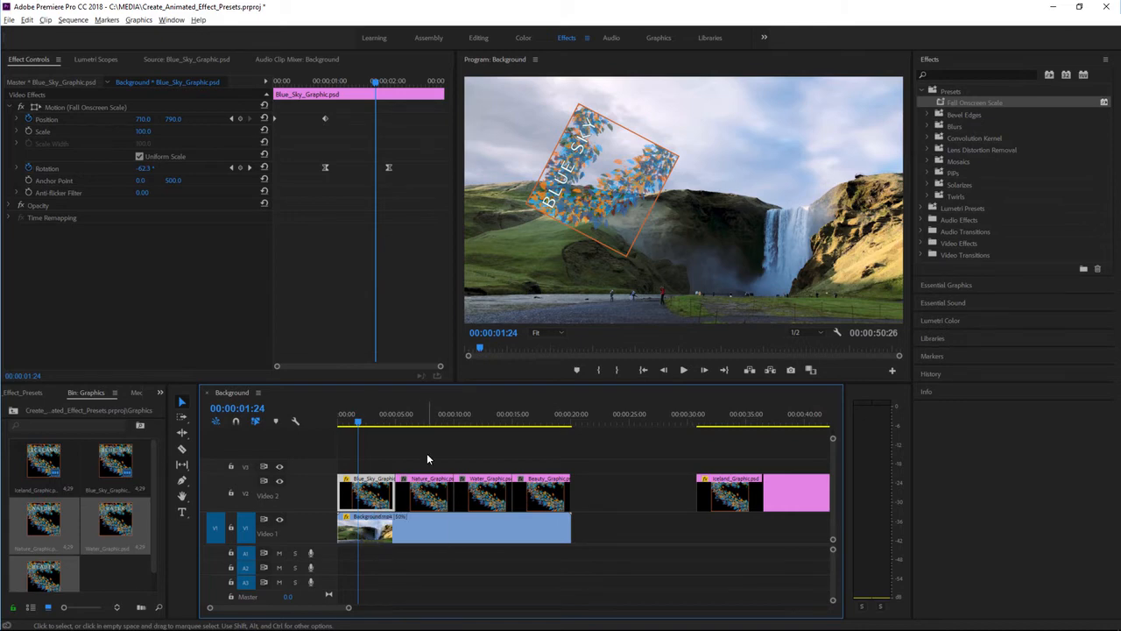
Apply the Fall Onscreen Scale preset to the Nature, Water and Beauty clips together and play back the sequence.
left_click_drag(424, 451, 552, 508)
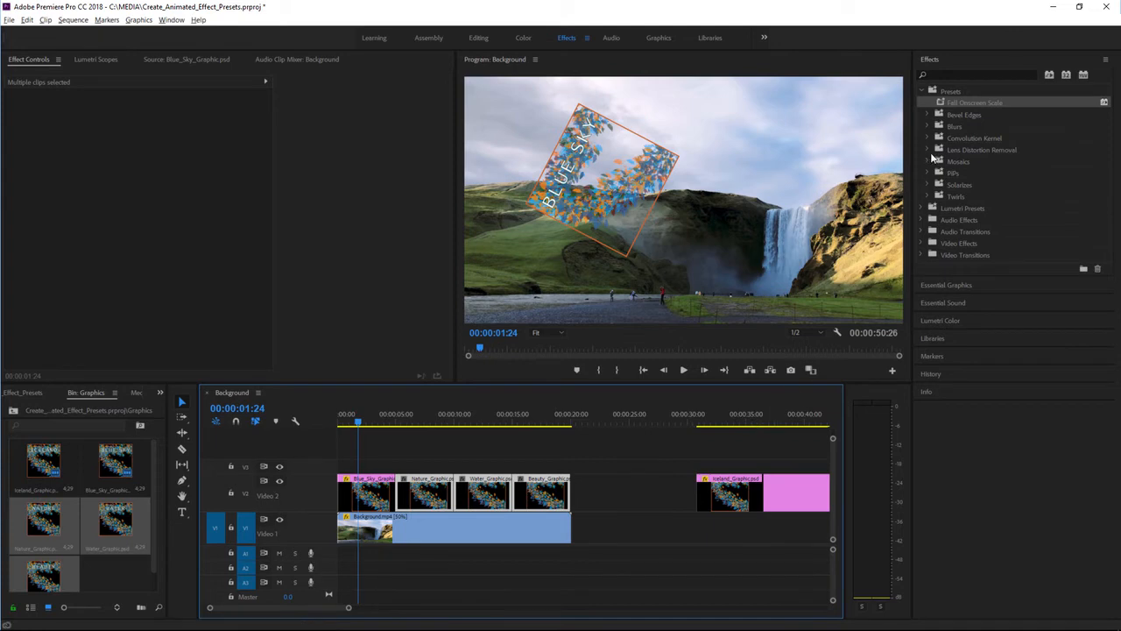
left_click_drag(941, 105, 537, 494)
left_click(683, 370)
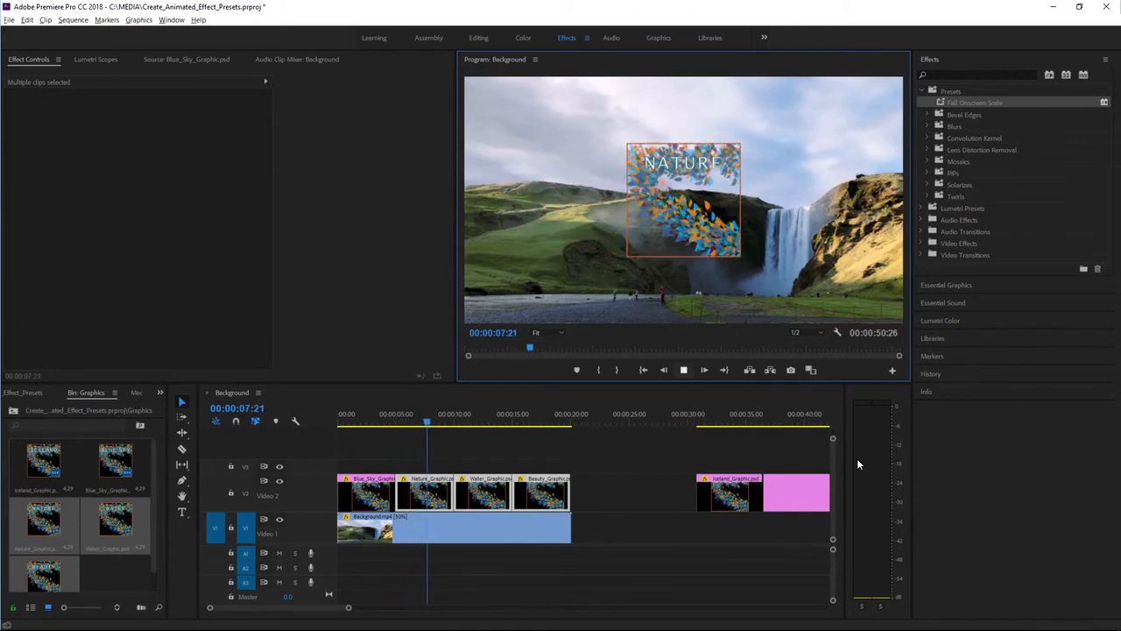
left_click(683, 370)
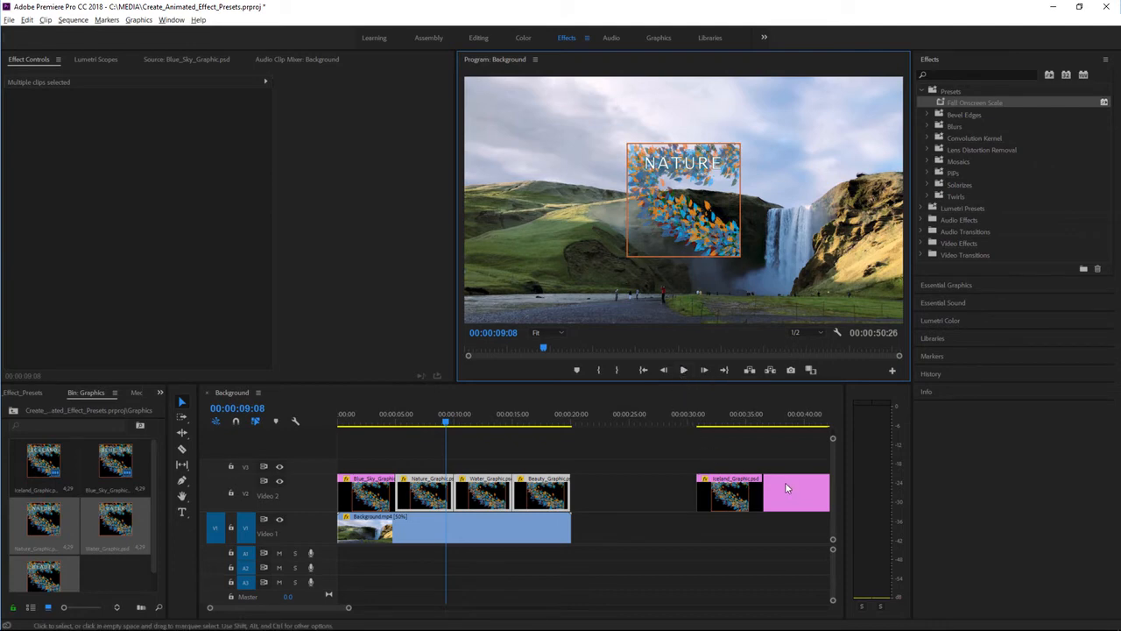
Move the Iceland clip earlier on Video 2 to start at about 22 seconds, and check its frame at 00:00:33:26.
left_click_drag(788, 490, 691, 499)
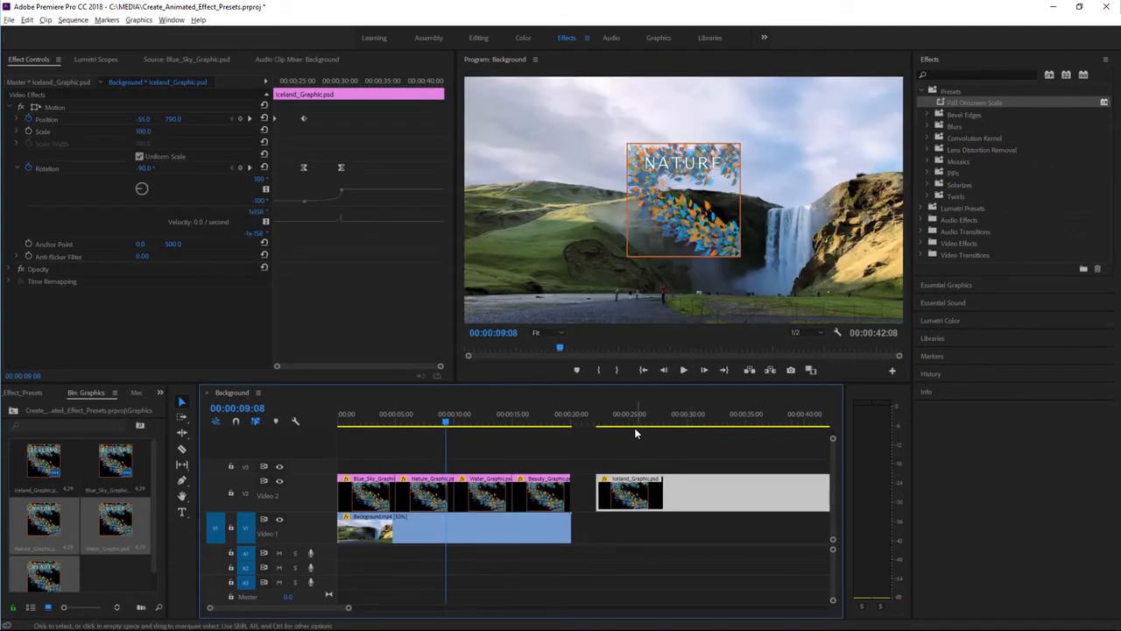
left_click_drag(627, 423, 733, 426)
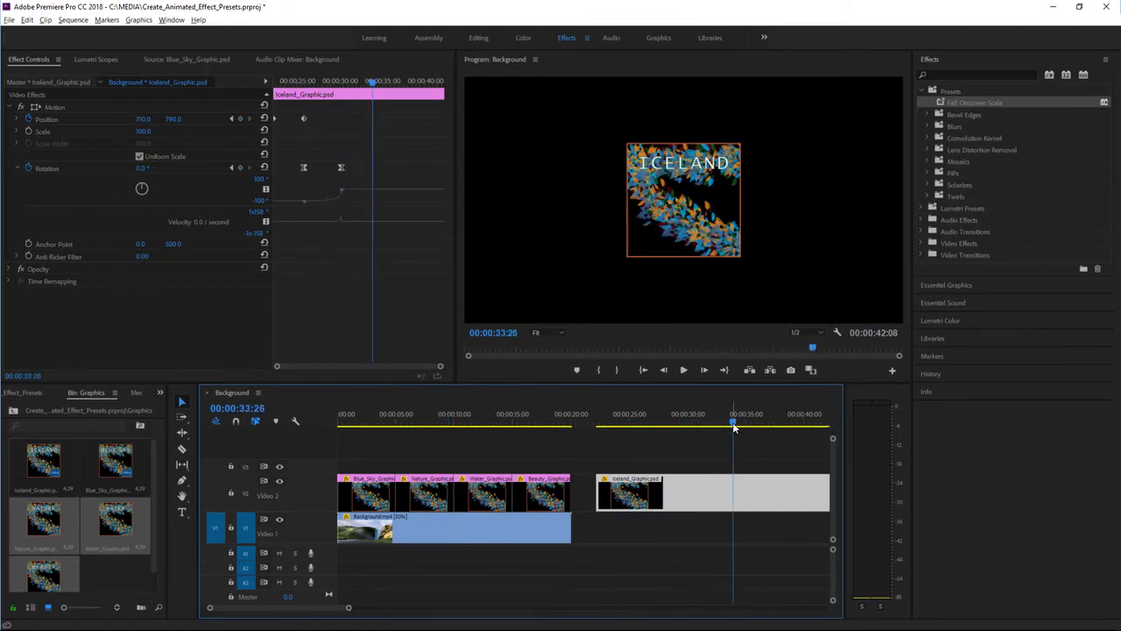
Start saving the Beauty clip's Motion effect as a preset named Fall Onscreen Fixed Time.
left_click(544, 423)
left_click(558, 496)
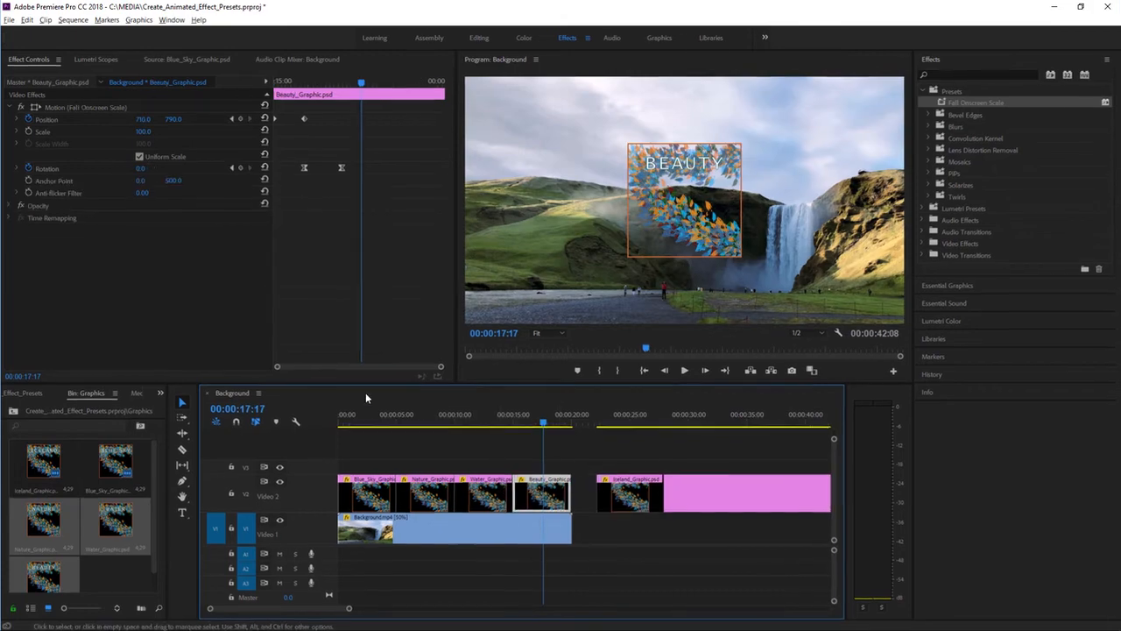
right_click(69, 107)
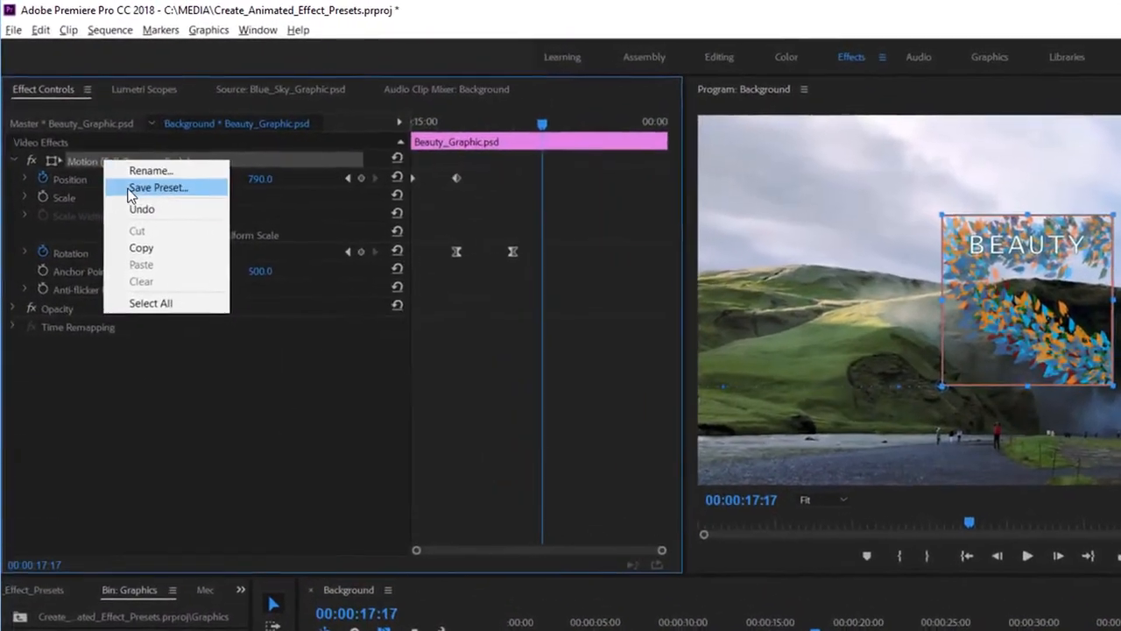
left_click(131, 189)
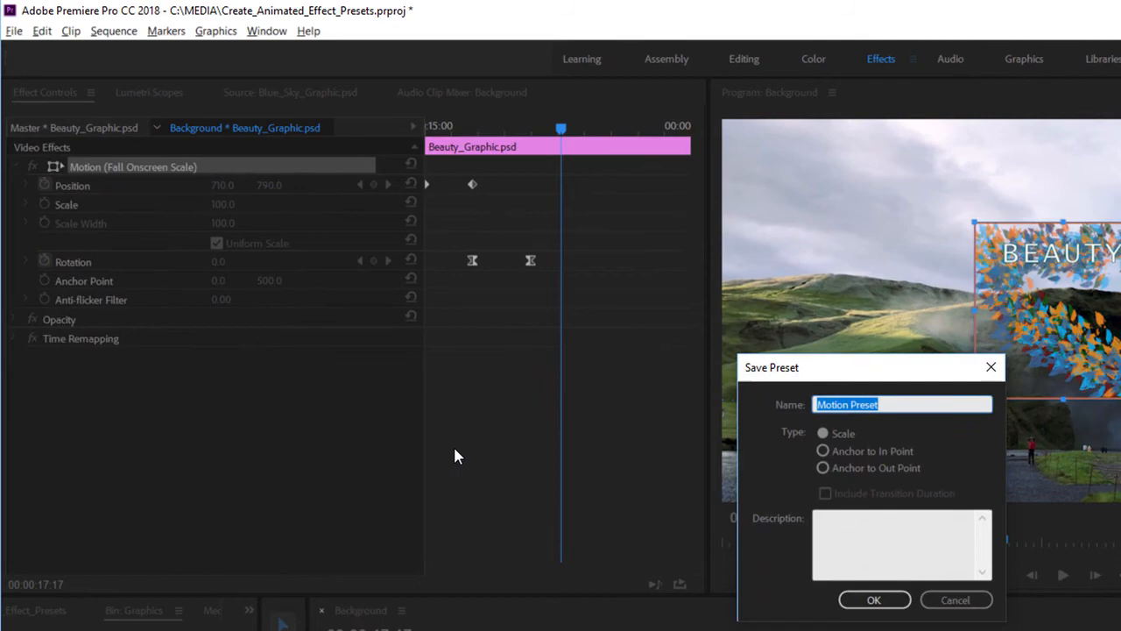
type("Fall On")
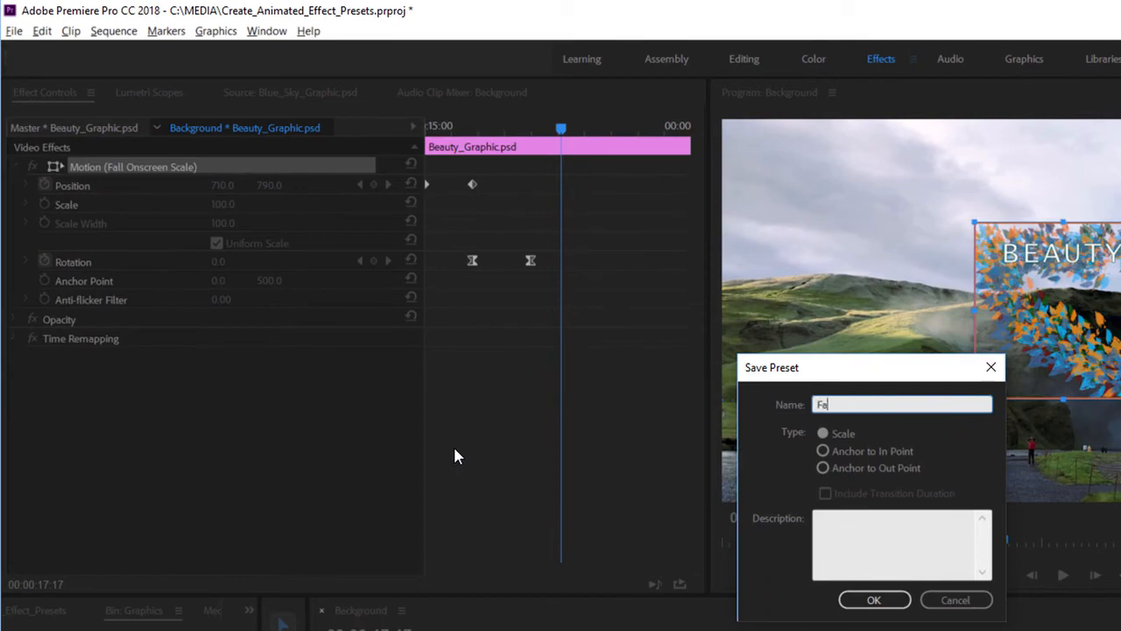
type("screen Fixed Time")
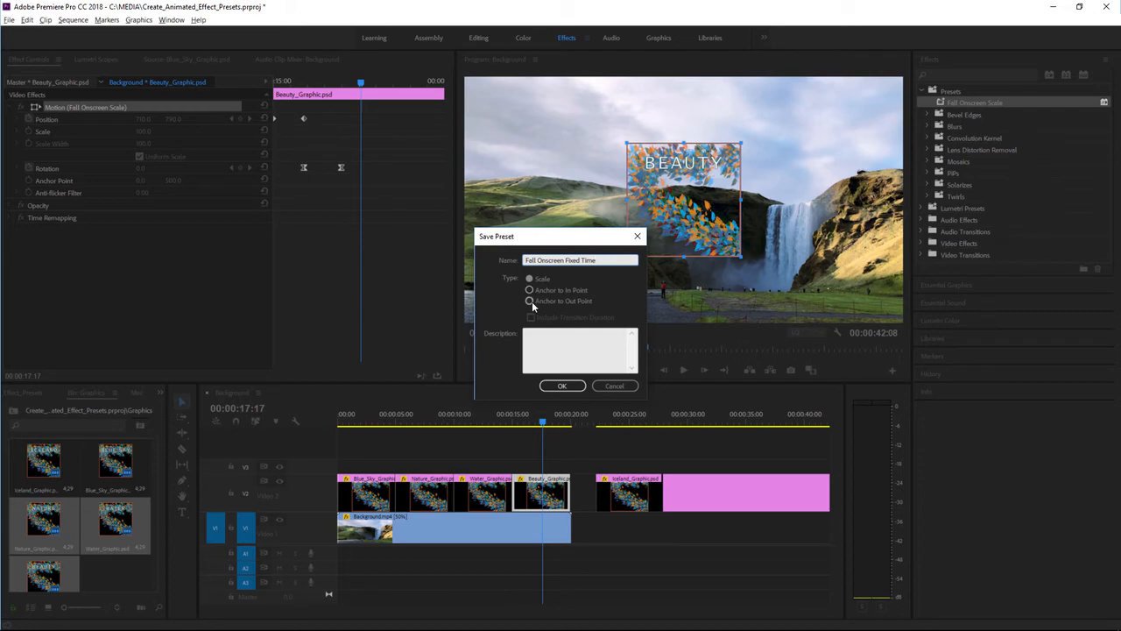
Describe the preset as "The most wonderful transition with fixed keyframes.", set its type to Anchor to In Point, and save it.
left_click(529, 290)
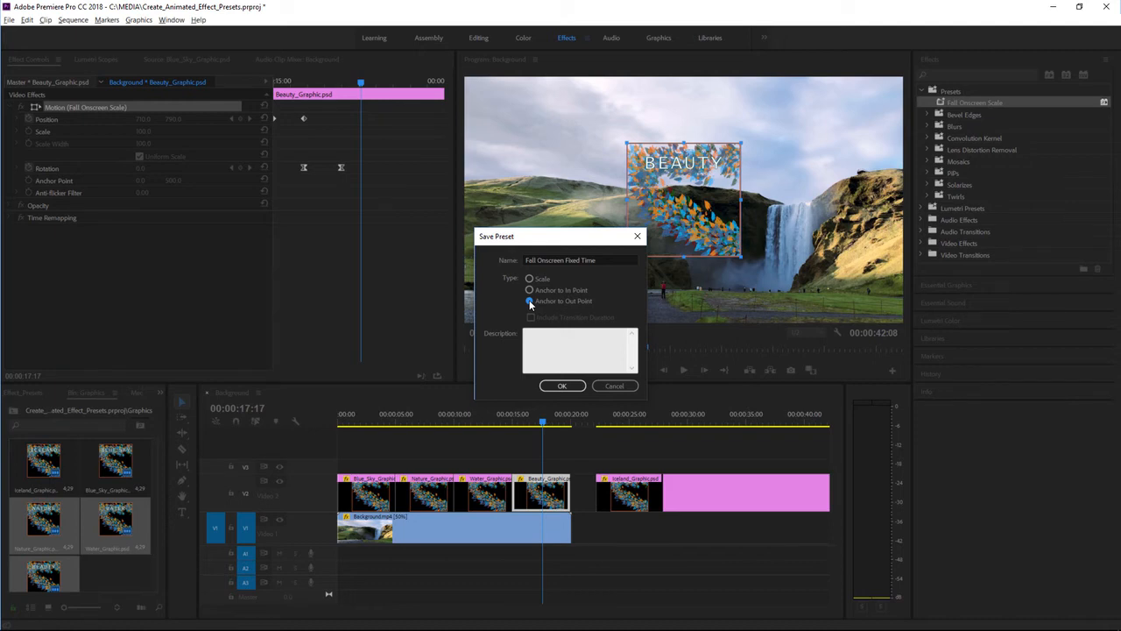
left_click(566, 350)
type("The most wonderful transition with fixed keyframes.")
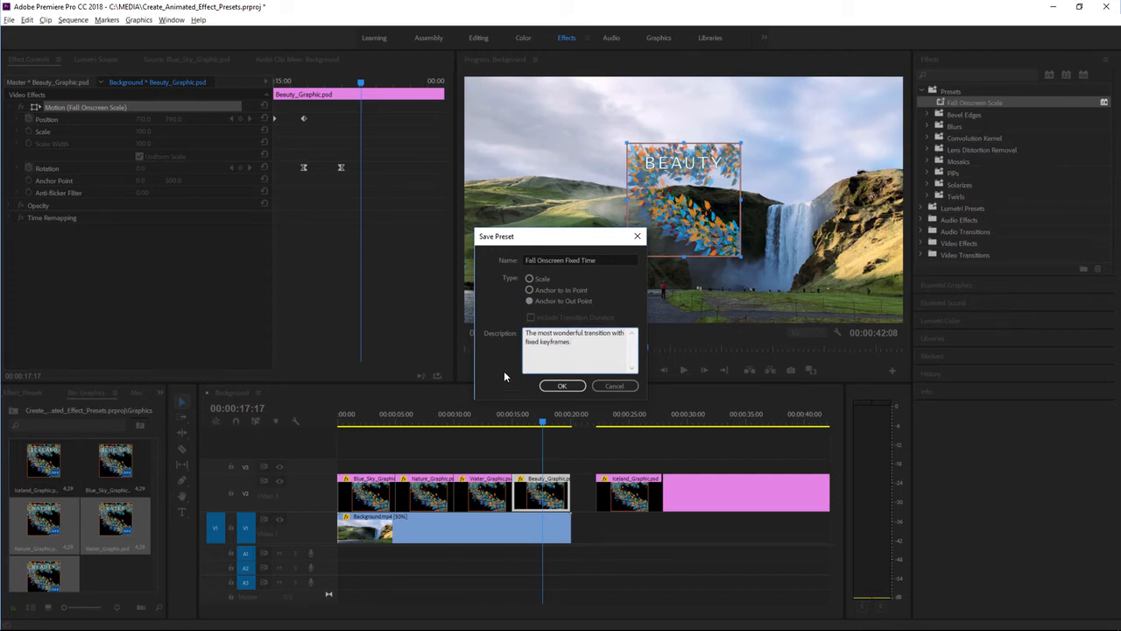
left_click(530, 291)
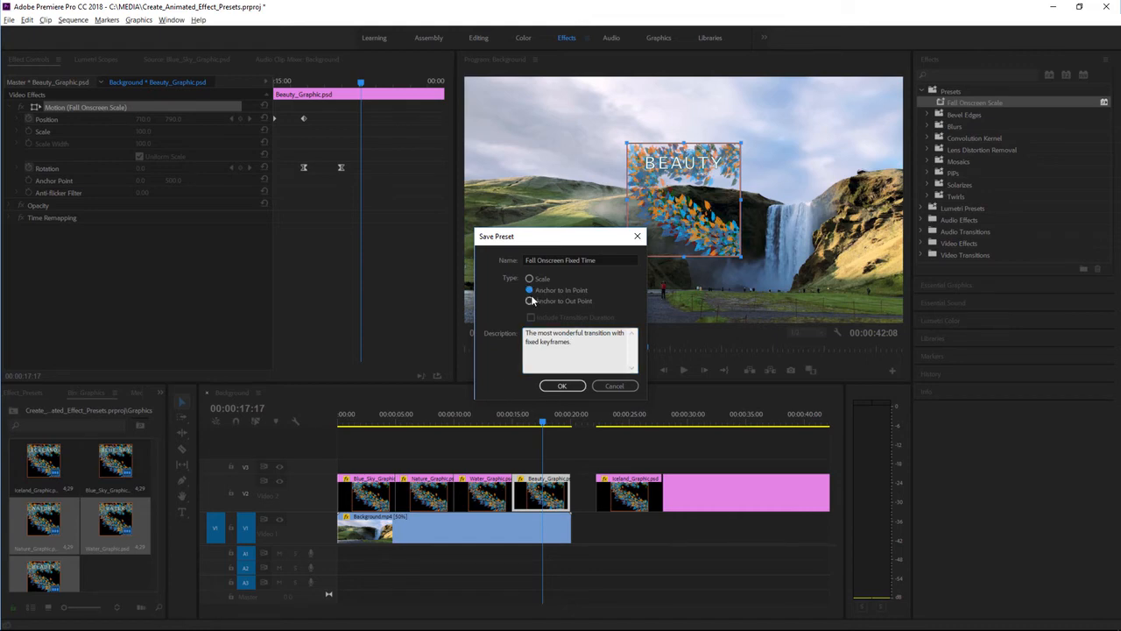
left_click(562, 387)
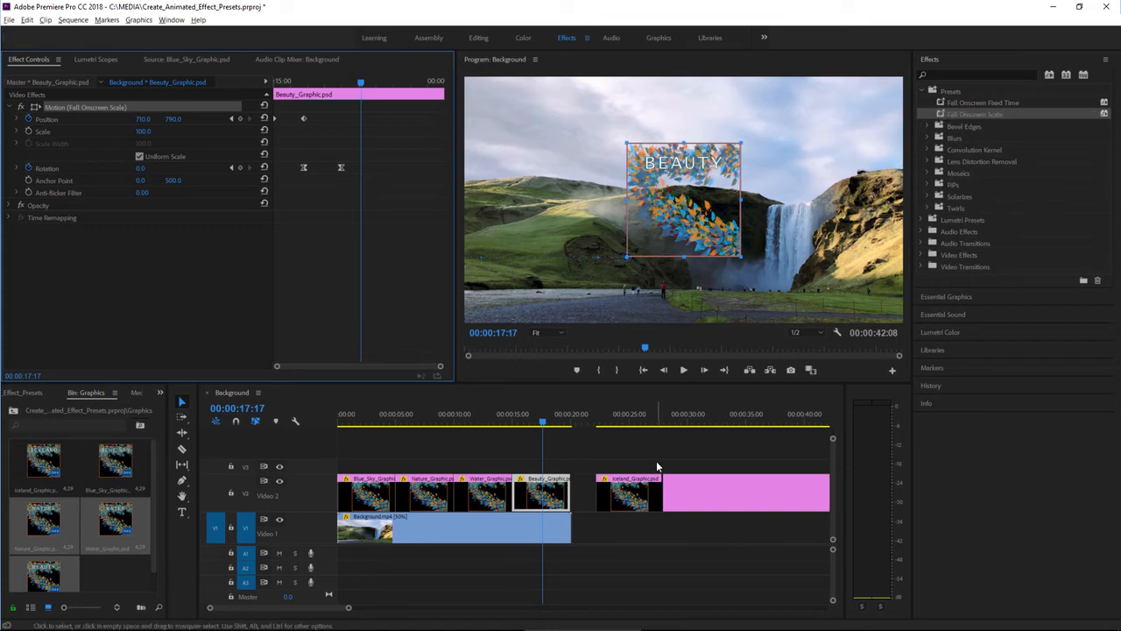
Delete the Iceland clip's Rotation and Position keyframes and reset its Motion effect to the defaults.
left_click(686, 419)
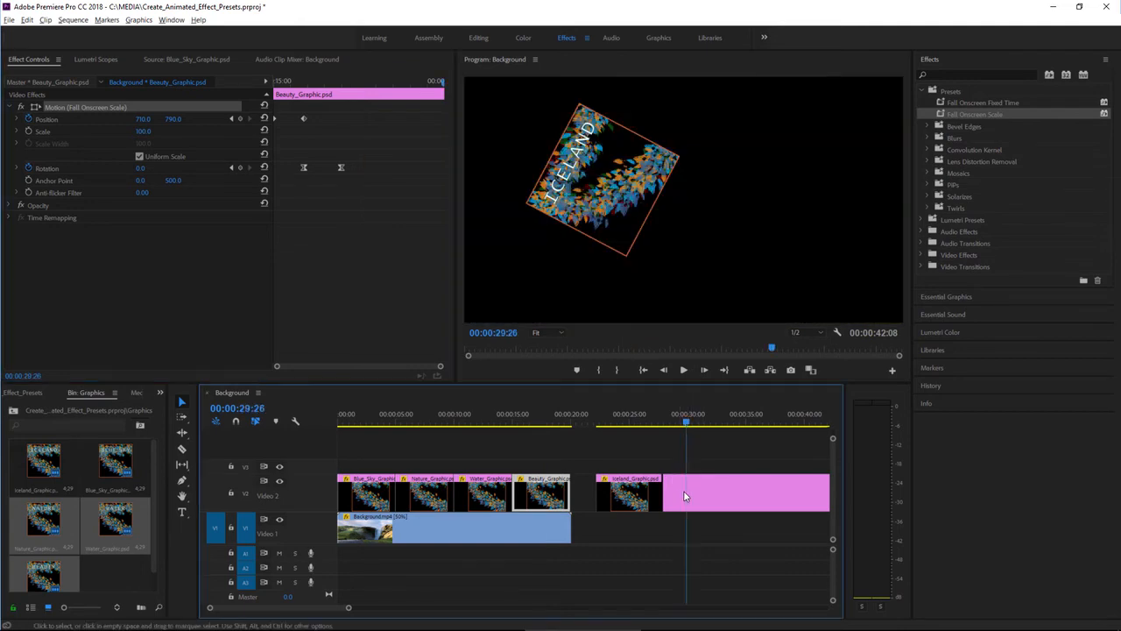
left_click(702, 493)
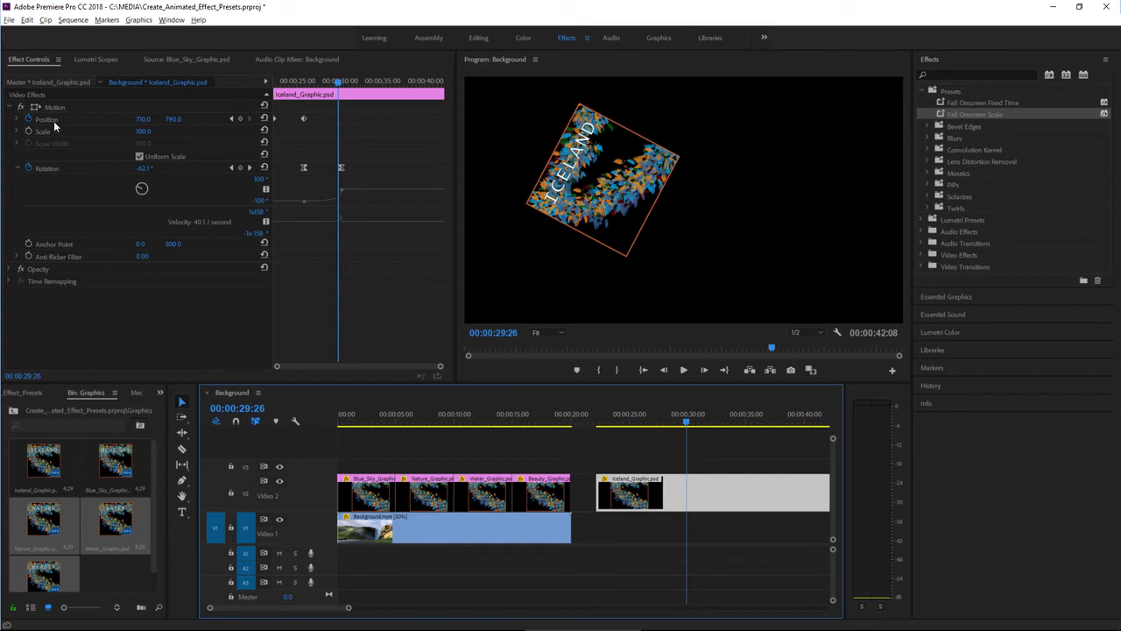
left_click(72, 107)
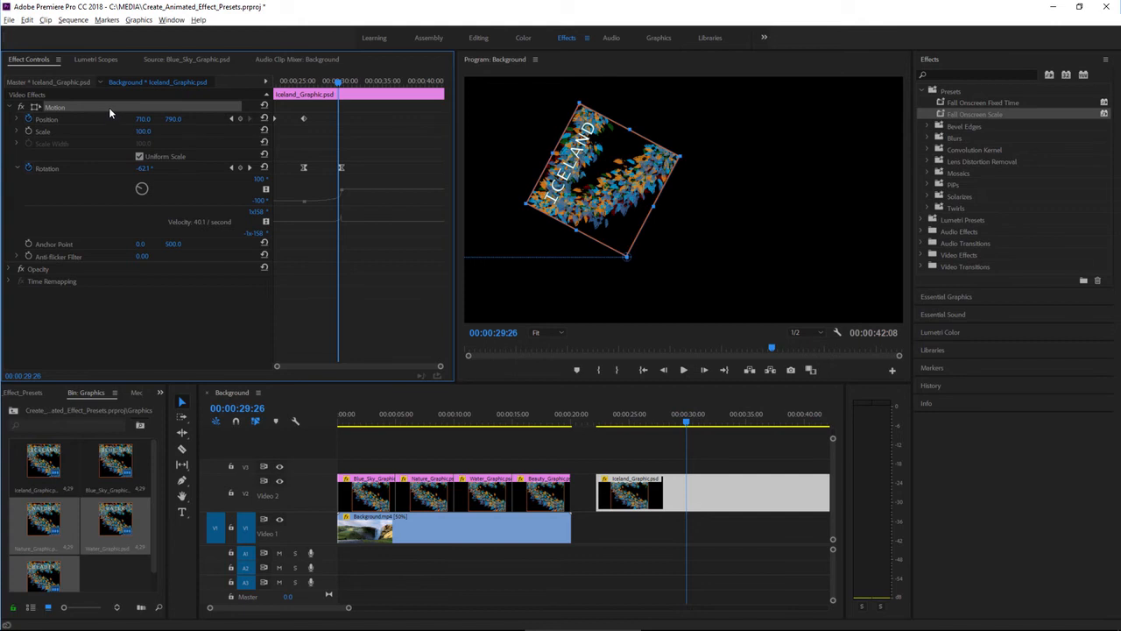
double_click(941, 102)
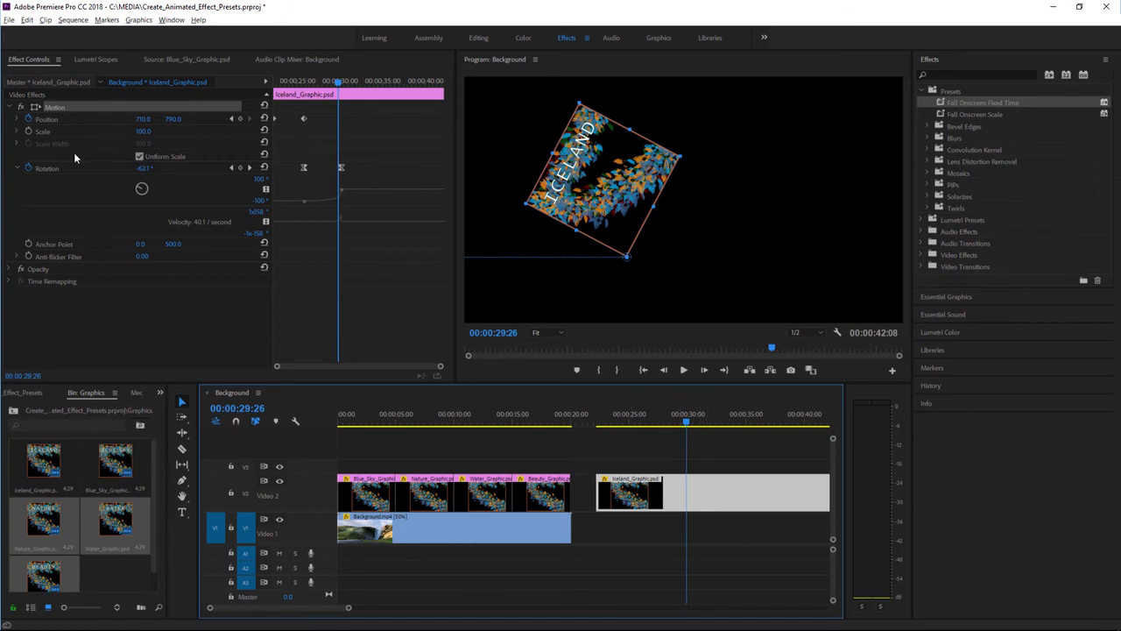
left_click(27, 170)
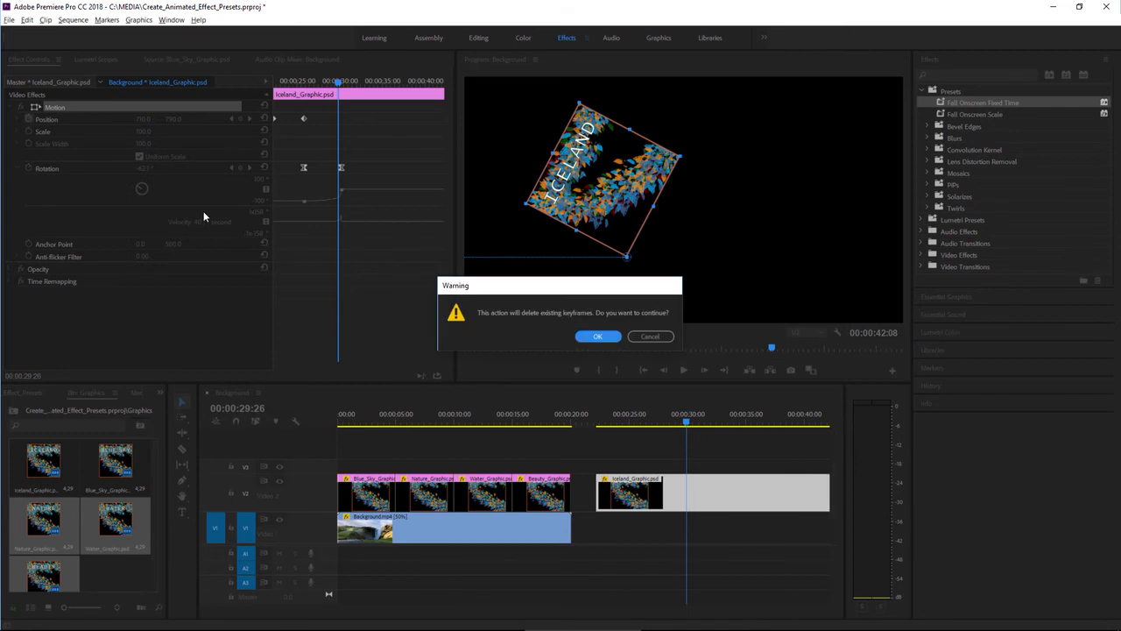
left_click(614, 340)
left_click(28, 119)
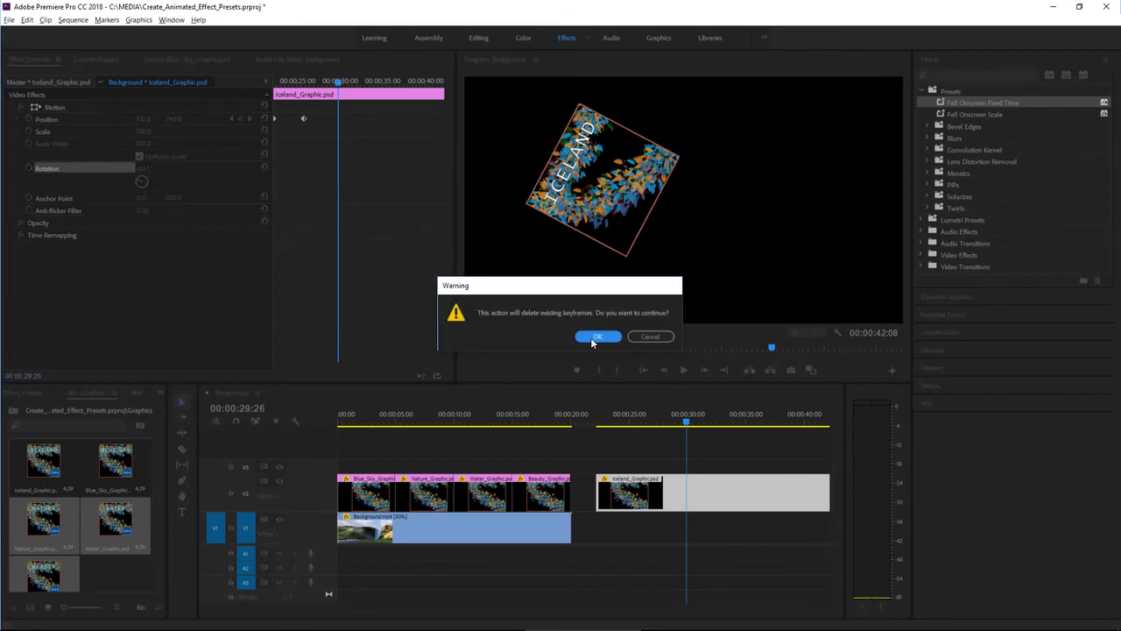
left_click(594, 335)
left_click(264, 106)
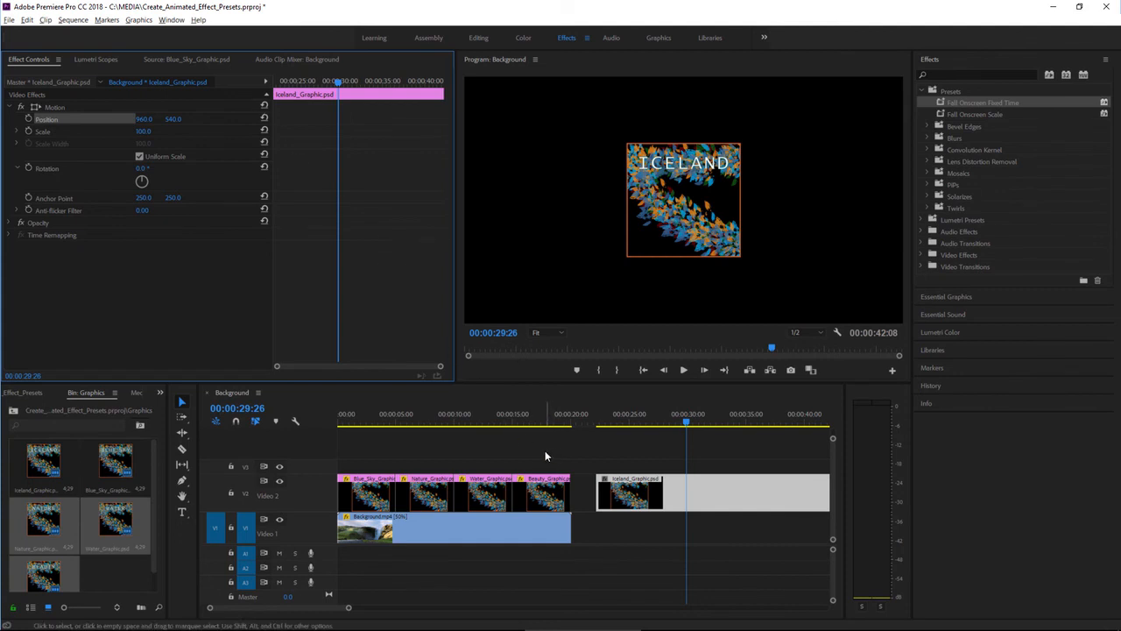
Apply the Fall Onscreen Fixed Time preset to the Iceland clip and play it back from the clip's start.
left_click_drag(941, 103, 707, 490)
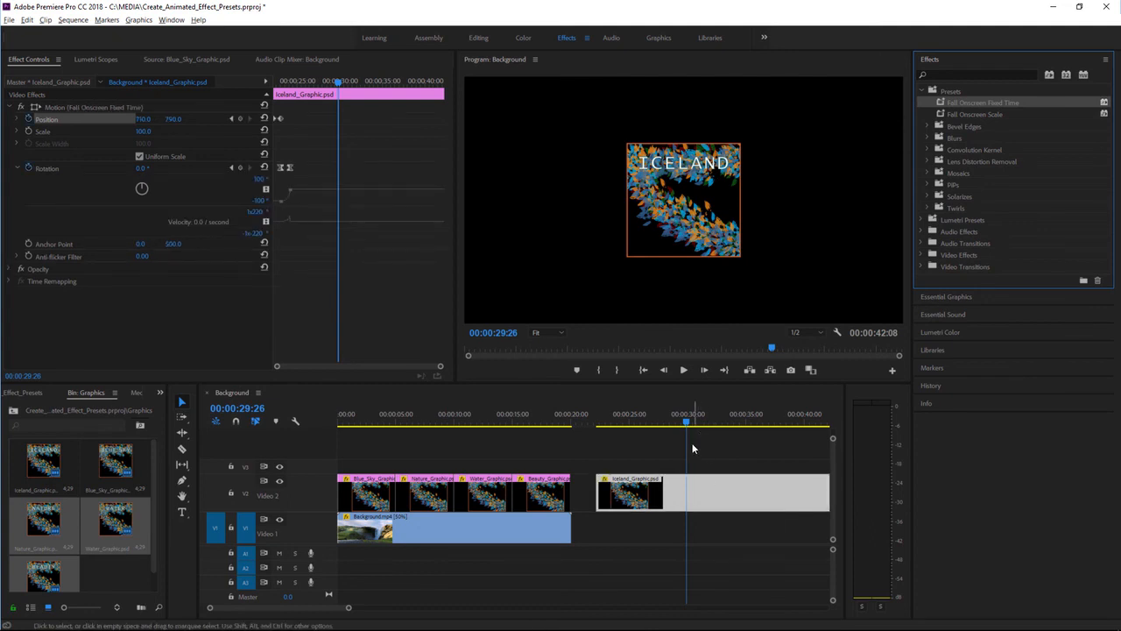
left_click(595, 424)
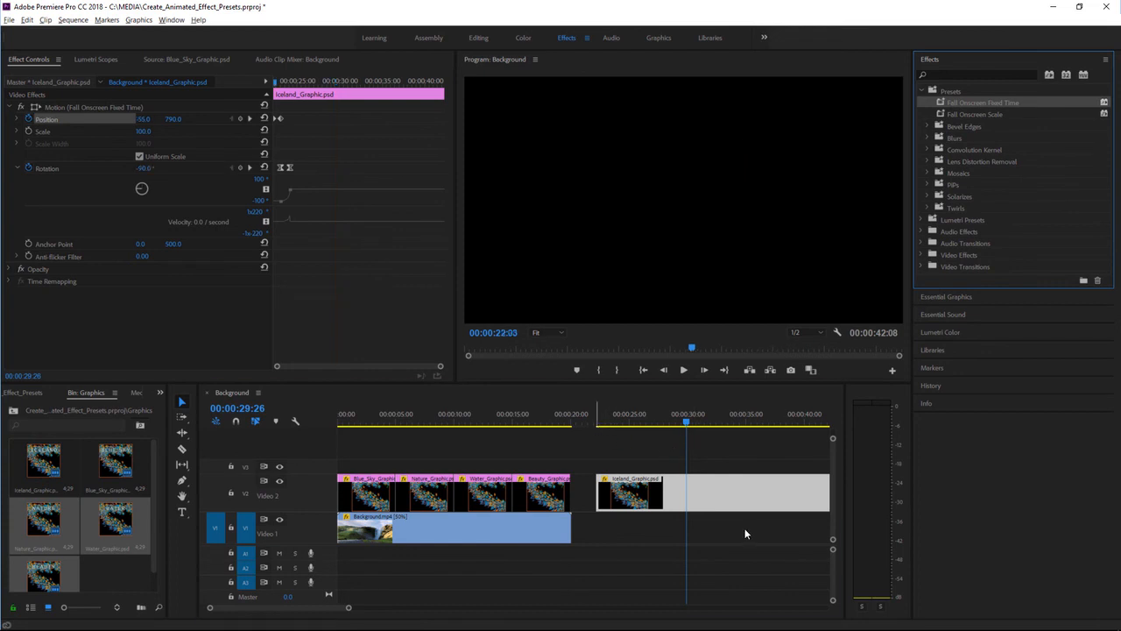
key("space")
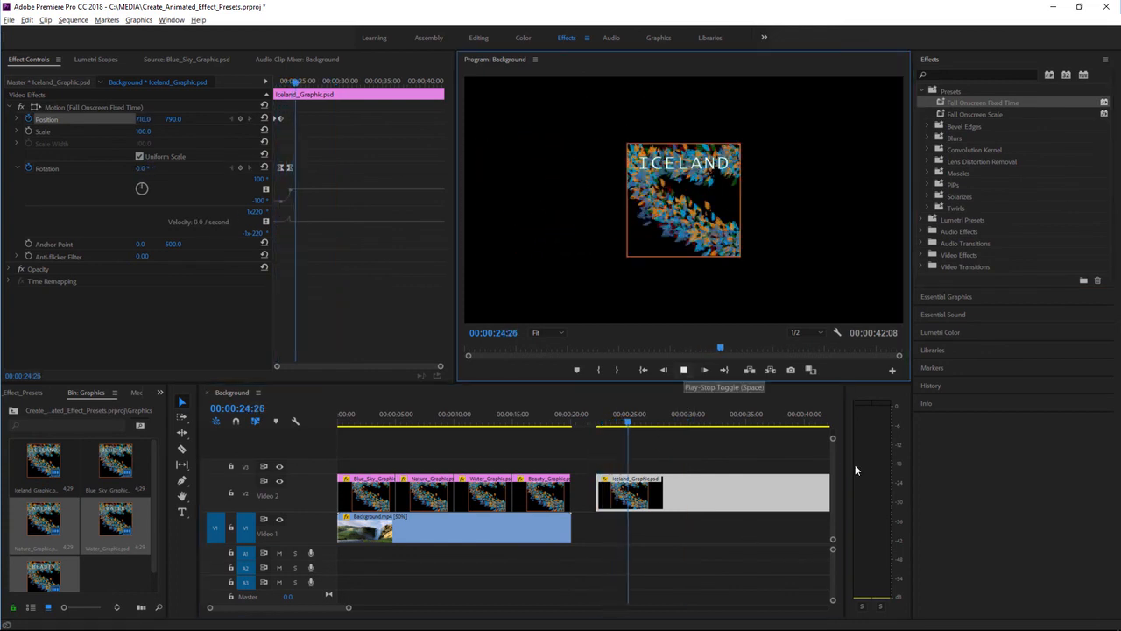
key("space")
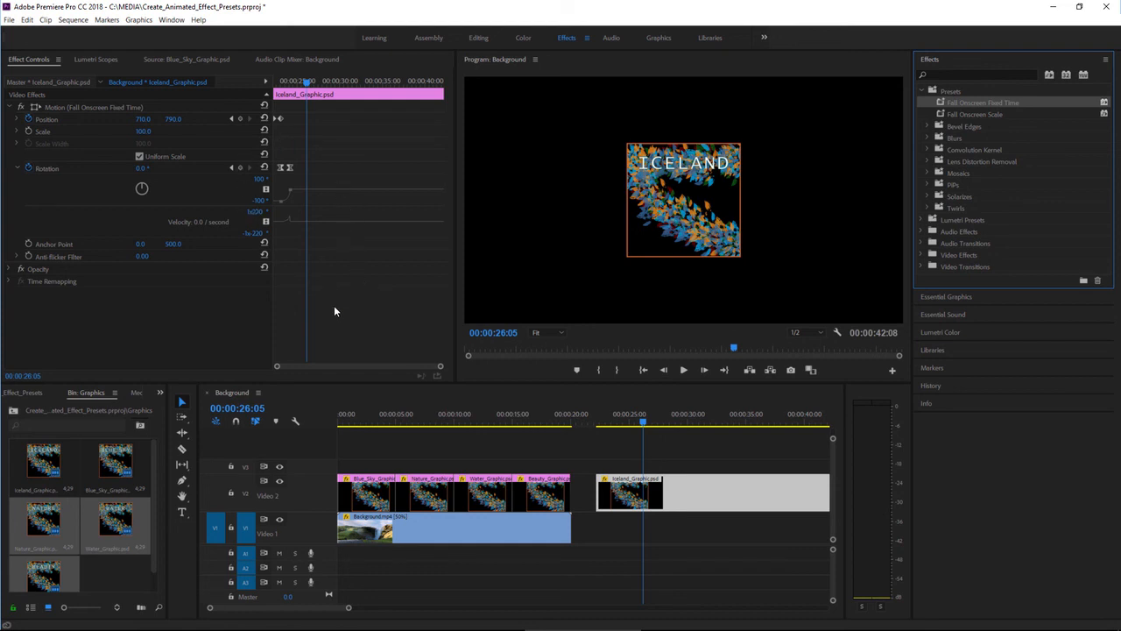
left_click(96, 113)
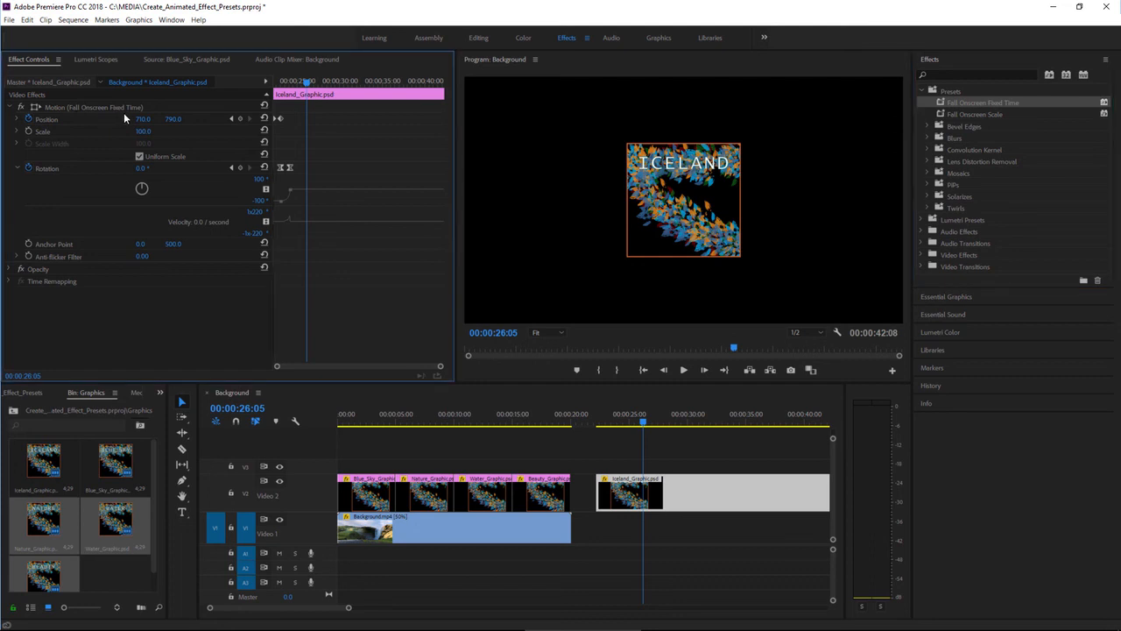